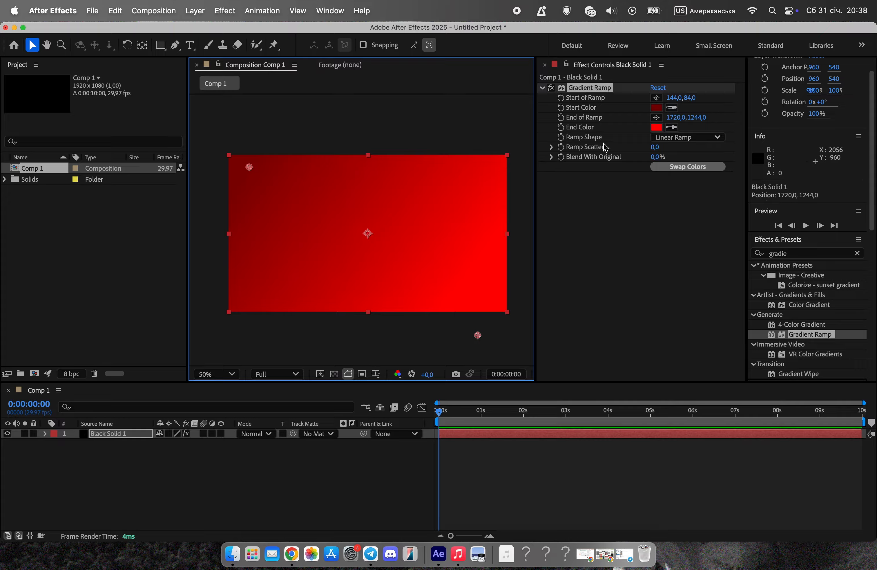
Add a new black solid layer above the gradient solid in Comp 1.
{"action": "left_click", "coordinate": [550, 63]}
{"action": "left_click", "coordinate": [310, 530]}
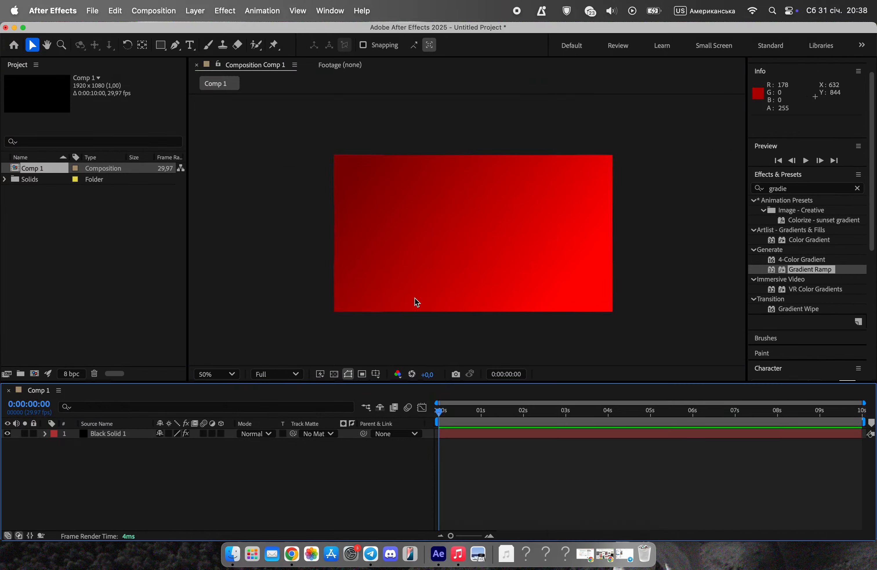
{"action": "right_click", "coordinate": [196, 497]}
{"action": "mouse_move", "coordinate": [257, 392]}
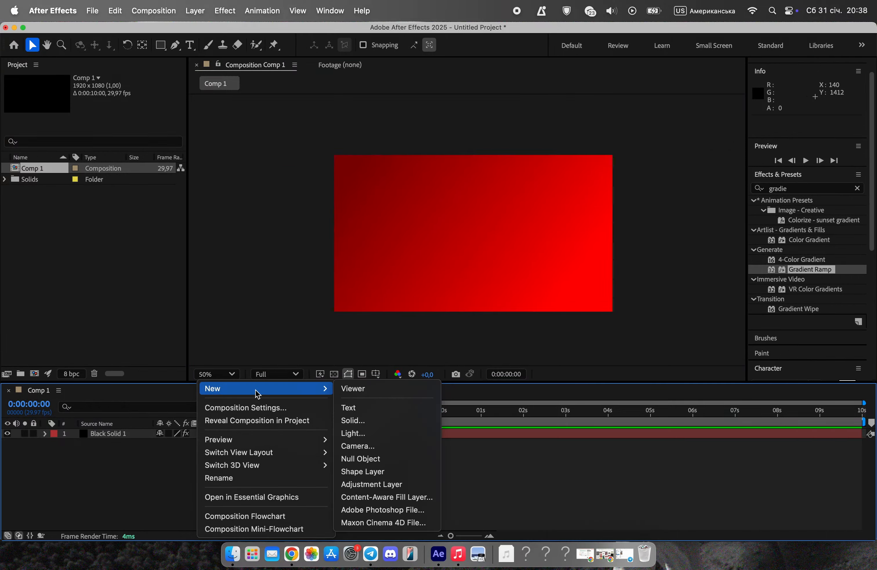
{"action": "left_click", "coordinate": [374, 421]}
{"action": "left_click", "coordinate": [553, 399]}
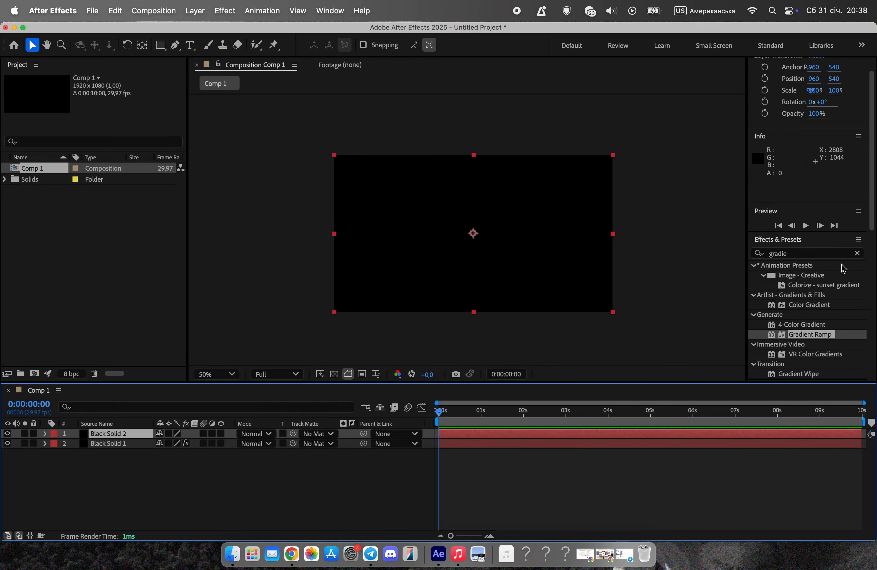
Find and apply CC Ball Action to Black Solid 2, with Grid Spacing 5 and Ball Size 21.
{"action": "left_click", "coordinate": [857, 253]}
{"action": "left_click", "coordinate": [795, 253]}
{"action": "type", "text": "cc"}
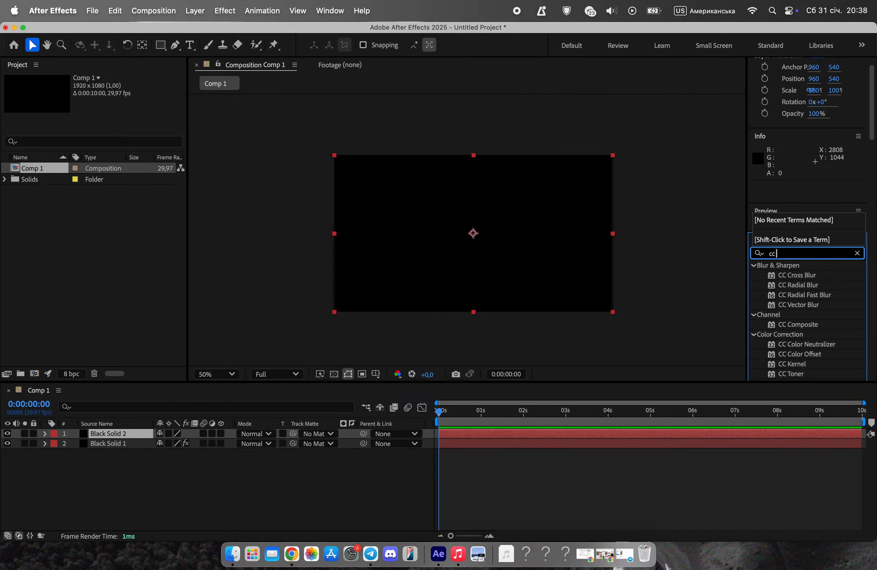
{"action": "type", "text": " ball"}
{"action": "left_click_drag", "start_coordinate": [811, 283], "coordinate": [544, 219]}
{"action": "left_click_drag", "start_coordinate": [649, 106], "coordinate": [631, 112]}
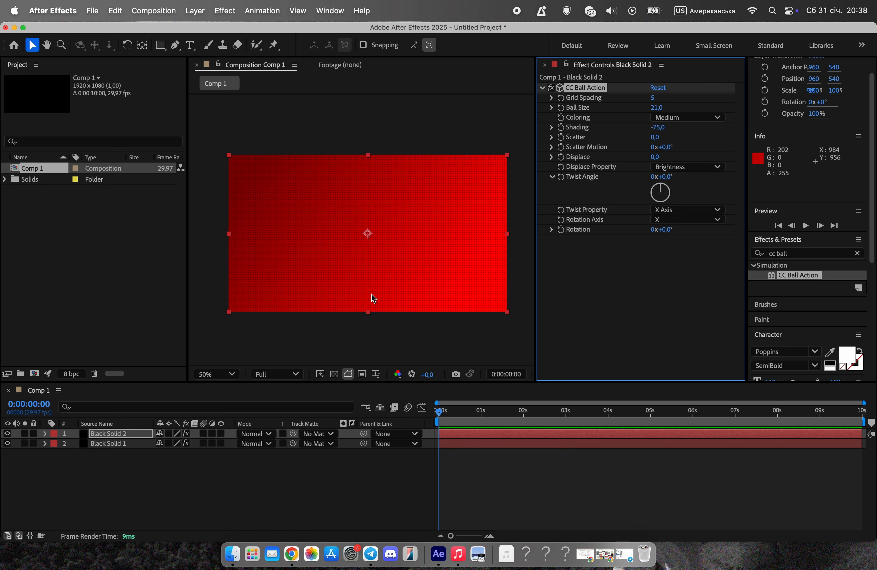
Lower the opacity of Black Solid 2 to 17% and deselect all layers.
{"action": "left_click", "coordinate": [45, 433]}
{"action": "left_click", "coordinate": [55, 453]}
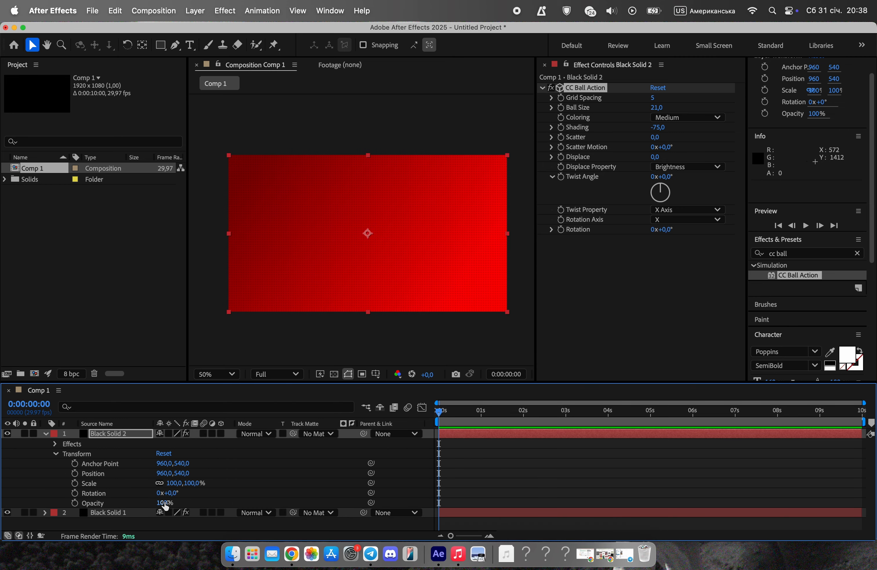
{"action": "left_click_drag", "start_coordinate": [165, 506], "coordinate": [137, 500]}
{"action": "scroll", "coordinate": [356, 280], "scroll_direction": "up", "scroll_amount": 4}
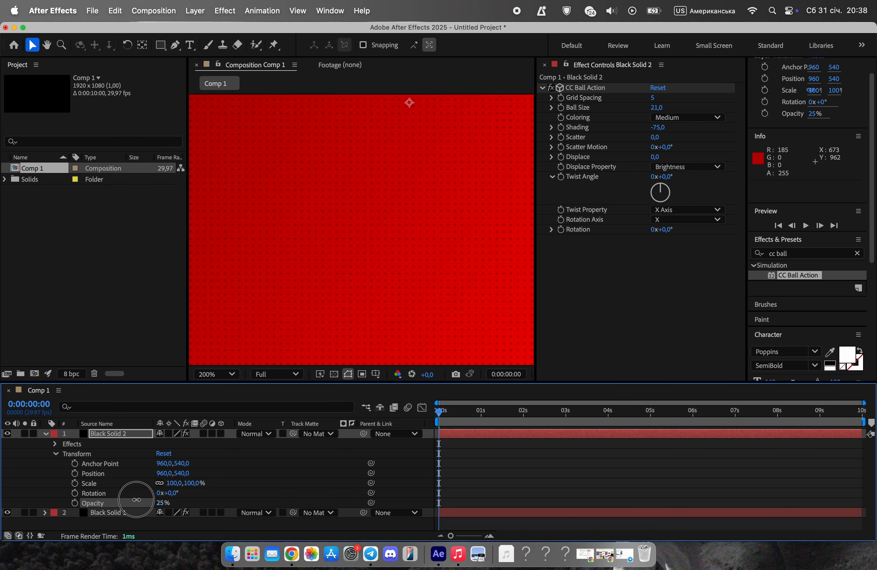
{"action": "scroll", "coordinate": [417, 230], "scroll_direction": "down", "scroll_amount": 3}
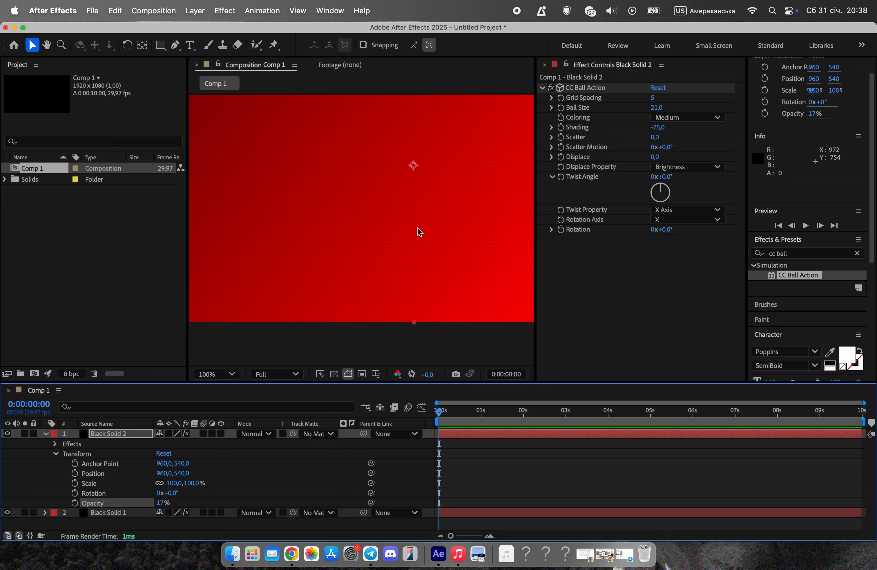
{"action": "left_click", "coordinate": [464, 211]}
{"action": "left_click", "coordinate": [544, 64]}
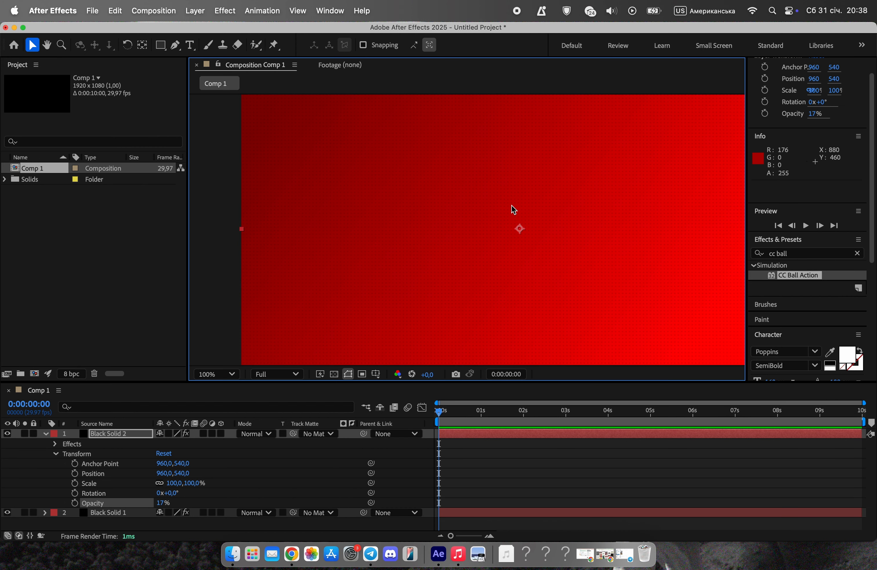
{"action": "scroll", "coordinate": [522, 206], "scroll_direction": "down", "scroll_amount": 1}
{"action": "left_click_drag", "start_coordinate": [601, 198], "coordinate": [464, 202]}
{"action": "key", "text": "super+shift+a"}
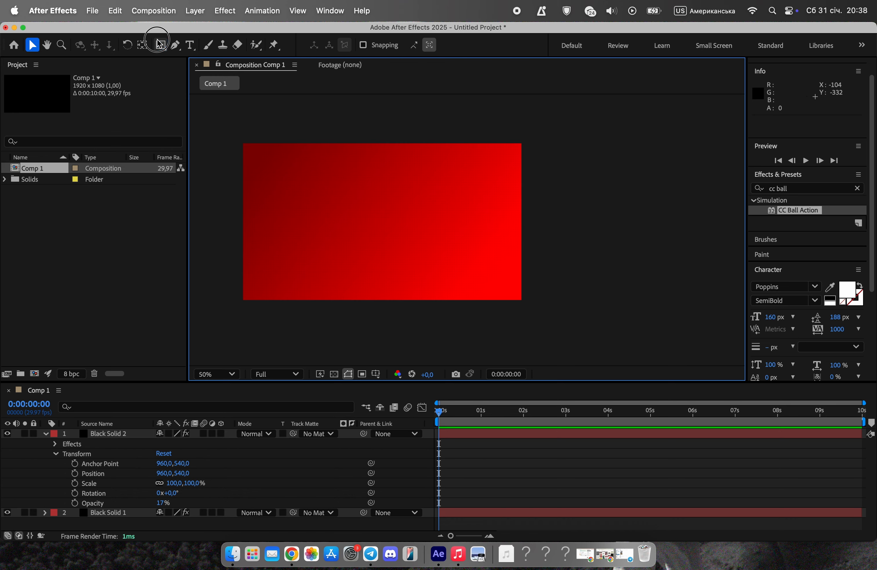
Draw an unfilled rectangle of about 1730 × 917 px with a 3 px white stroke just inside the frame edges.
{"action": "left_click", "coordinate": [161, 46]}
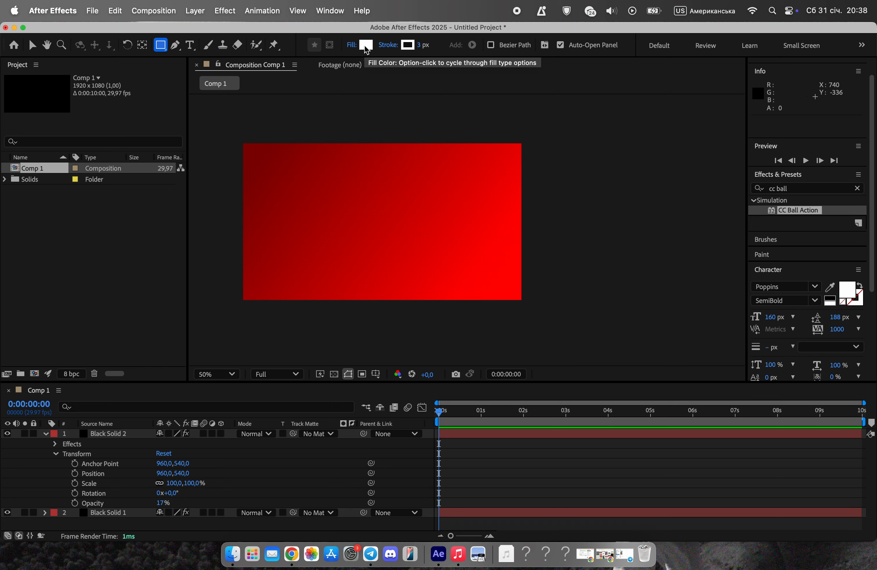
{"action": "left_click", "coordinate": [371, 47], "text": "alt"}
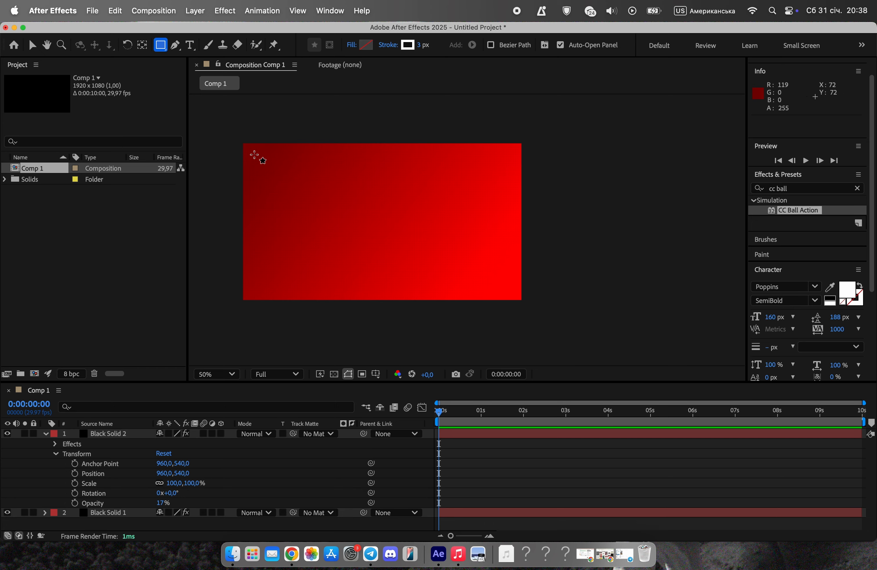
{"action": "left_click_drag", "start_coordinate": [254, 154], "coordinate": [506, 287]}
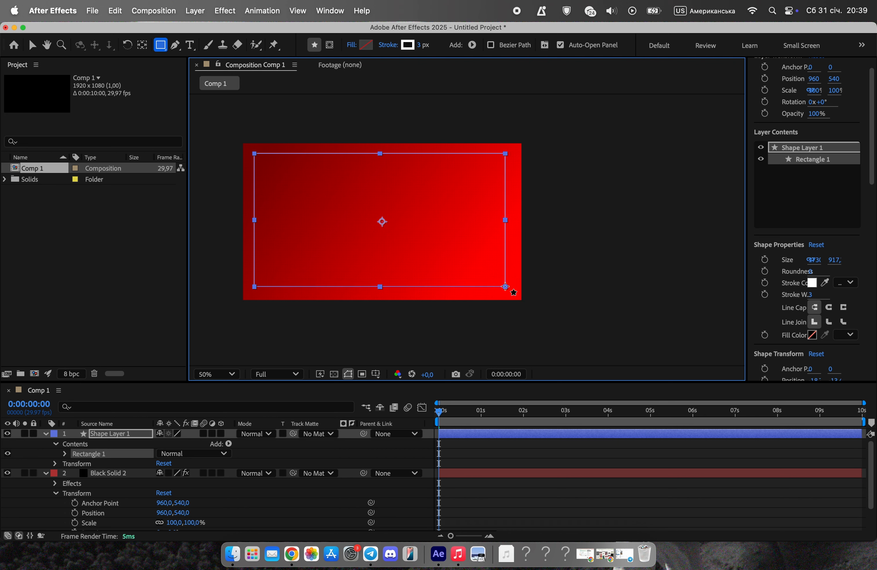
Center the rectangle layer horizontally and vertically in the composition.
{"action": "key", "text": "v"}
{"action": "left_click_drag", "start_coordinate": [873, 170], "coordinate": [867, 386]}
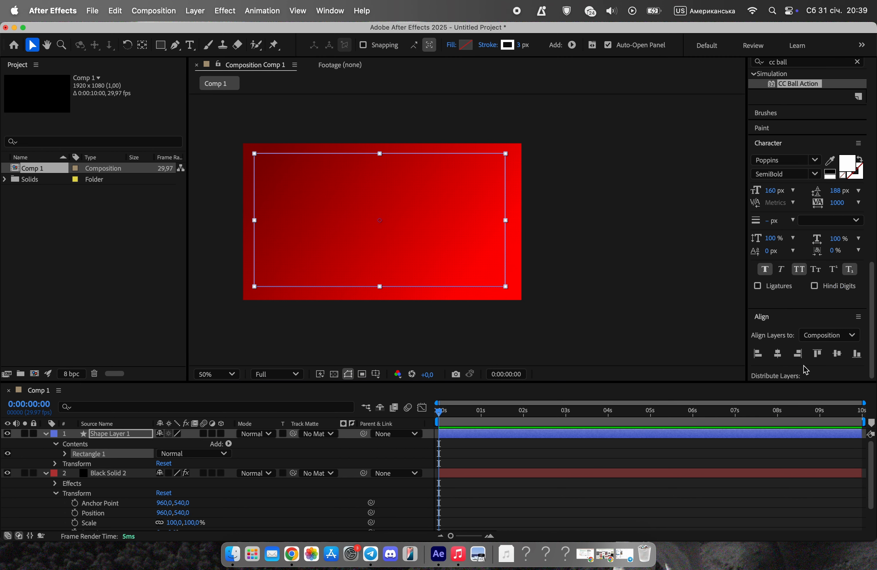
{"action": "left_click", "coordinate": [778, 355]}
{"action": "left_click", "coordinate": [838, 353]}
{"action": "left_click", "coordinate": [615, 219]}
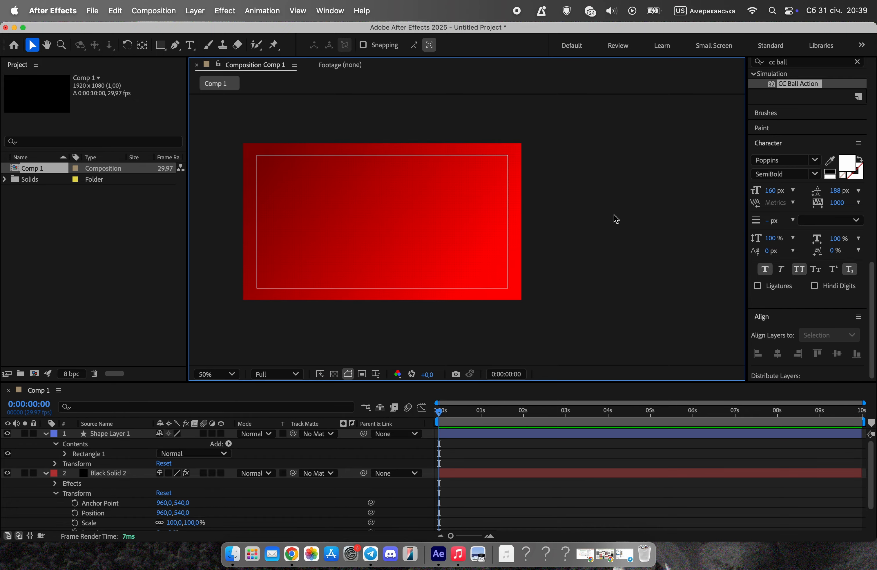
{"action": "left_click", "coordinate": [425, 275]}
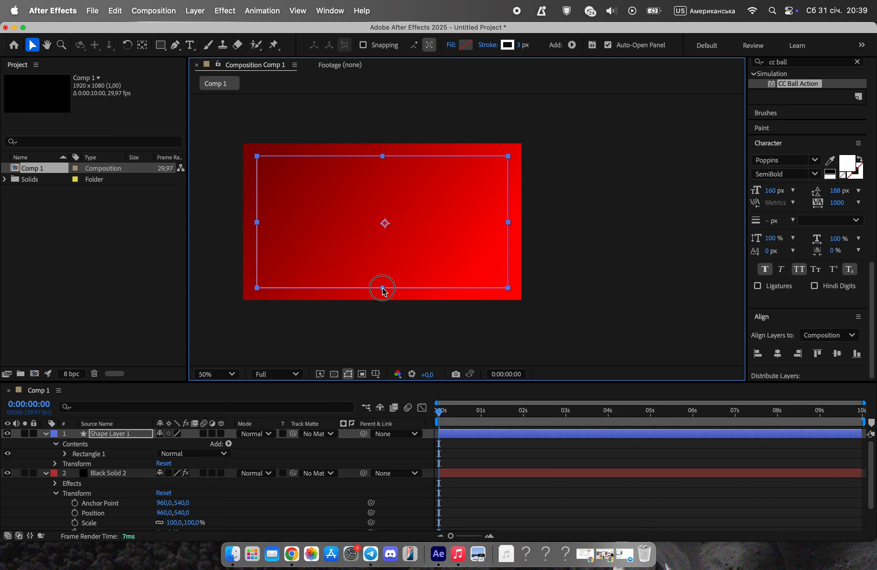
{"action": "left_click", "coordinate": [604, 248]}
{"action": "left_click", "coordinate": [481, 287]}
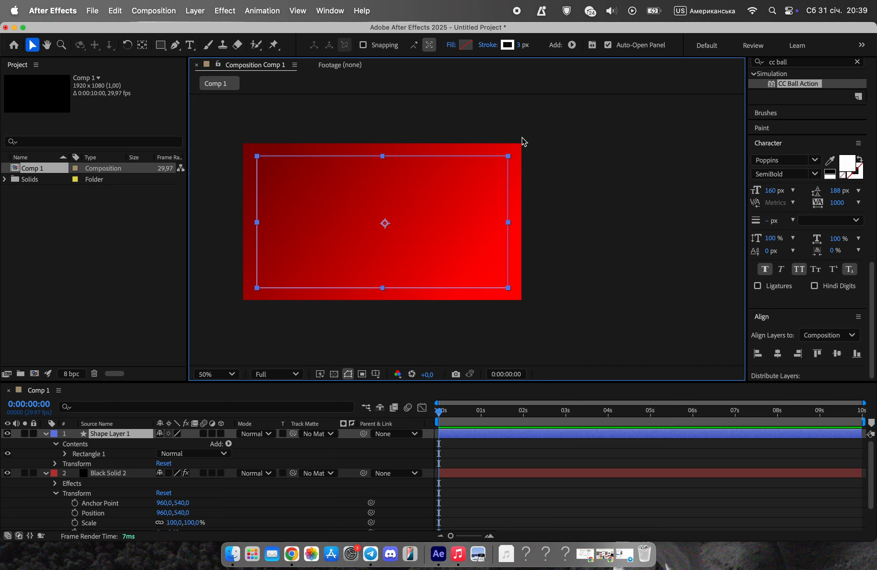
Collapse the properties of Shape Layer 1 and Black Solid 2 in the timeline.
{"action": "left_click", "coordinate": [52, 478]}
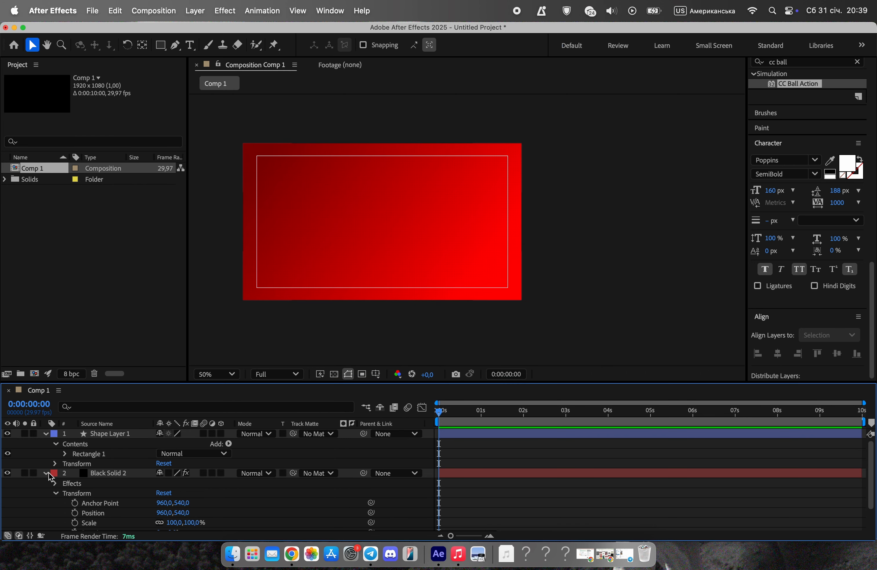
{"action": "left_click", "coordinate": [45, 474]}
{"action": "left_click", "coordinate": [45, 433]}
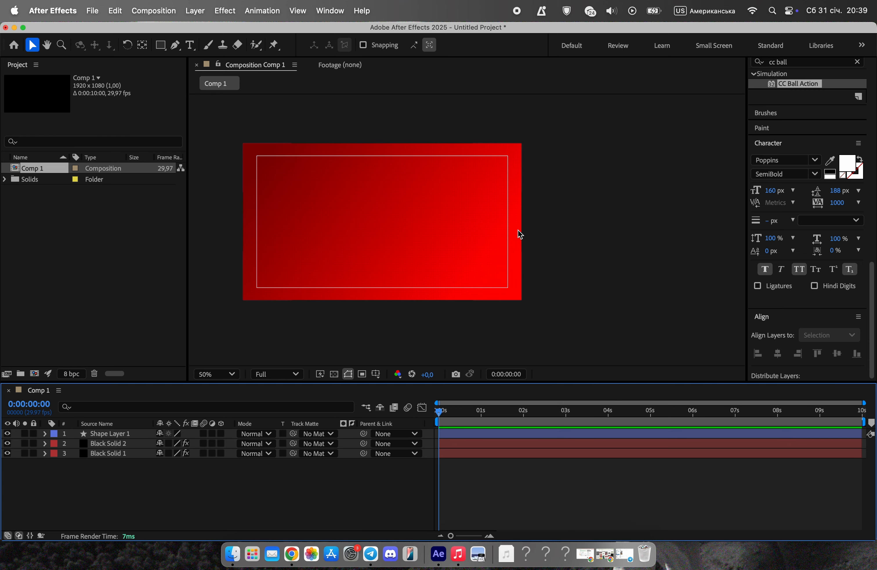
Duplicate the outlined rectangle and place the copy so its lower-left corner meets the original's upper-right corner.
{"action": "left_click", "coordinate": [509, 235]}
{"action": "key", "text": "super+d"}
{"action": "left_click_drag", "start_coordinate": [511, 207], "coordinate": [640, 149]}
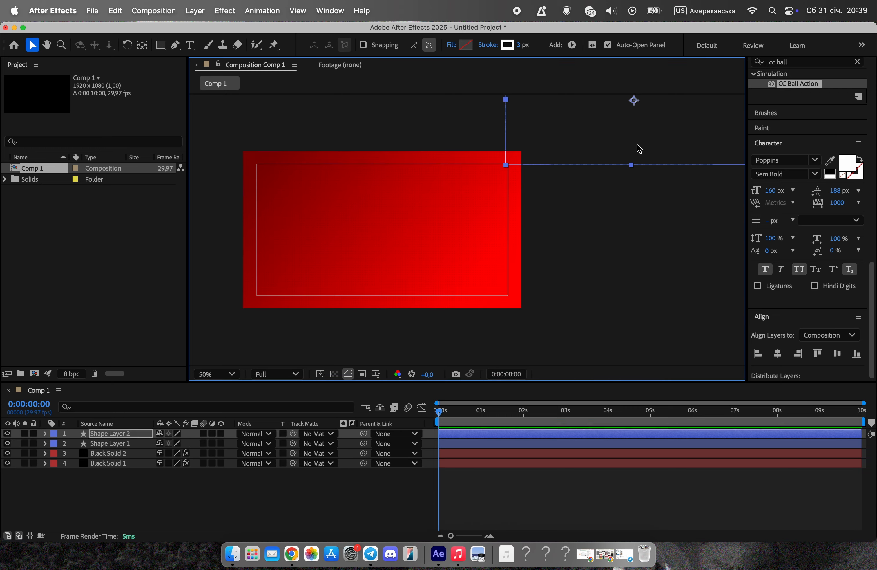
{"action": "scroll", "coordinate": [538, 147], "scroll_direction": "up", "scroll_amount": 4}
{"action": "left_click_drag", "start_coordinate": [338, 325], "coordinate": [327, 395]}
Duplicate the offset rectangle and align the copy's upper-left corner with the original rectangle's lower-right corner.
{"action": "key", "text": "super+d"}
{"action": "scroll", "coordinate": [331, 218], "scroll_direction": "down", "scroll_amount": 2}
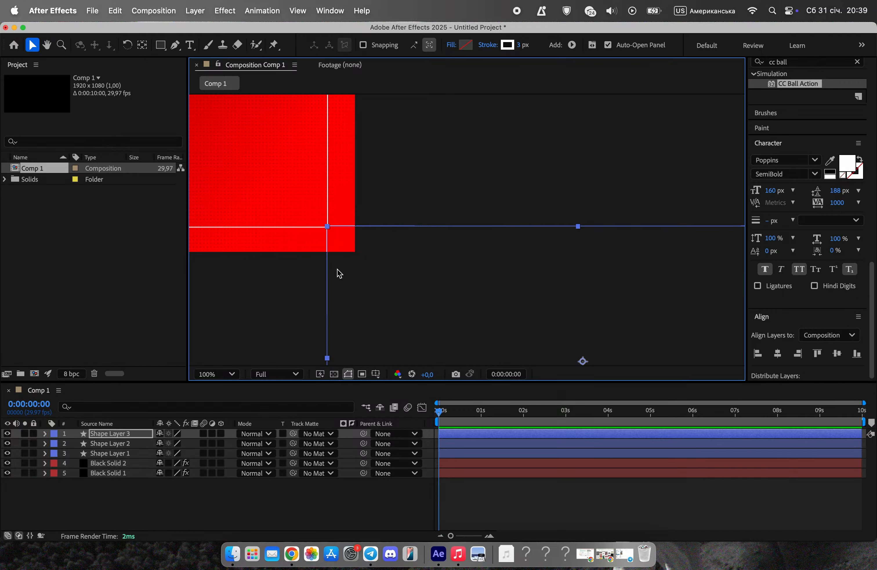
{"action": "scroll", "coordinate": [339, 273], "scroll_direction": "up", "scroll_amount": 3}
{"action": "left_click_drag", "start_coordinate": [296, 134], "coordinate": [298, 139]}
{"action": "scroll", "coordinate": [301, 148], "scroll_direction": "down", "scroll_amount": 3}
Duplicate both corner rectangles together and move the copies to the left corners of the original rectangle.
{"action": "left_click_drag", "start_coordinate": [352, 123], "coordinate": [567, 258]}
{"action": "left_click", "coordinate": [560, 133]}
{"action": "left_click", "coordinate": [568, 317], "text": "shift"}
{"action": "scroll", "coordinate": [568, 318], "scroll_direction": "down", "scroll_amount": 2}
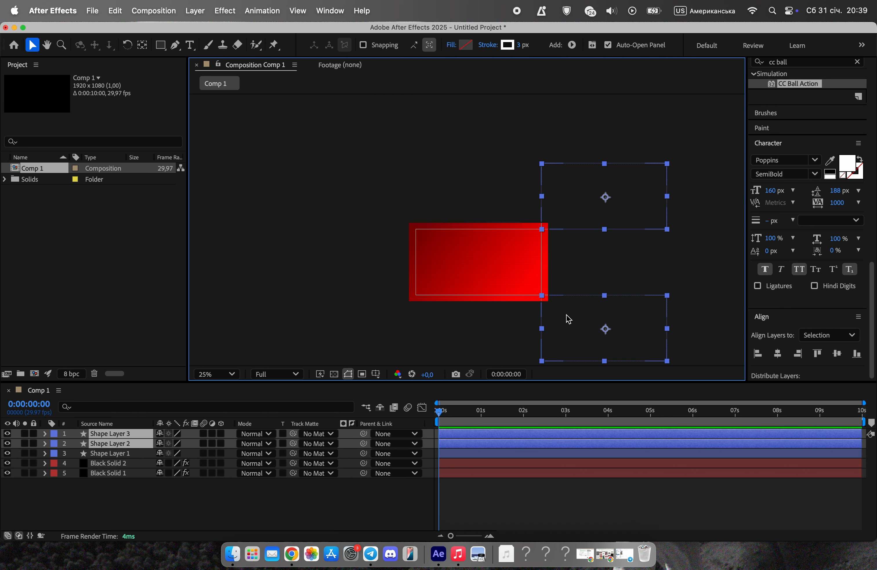
{"action": "key", "text": "super+d"}
{"action": "left_click_drag", "start_coordinate": [632, 222], "coordinate": [389, 221]}
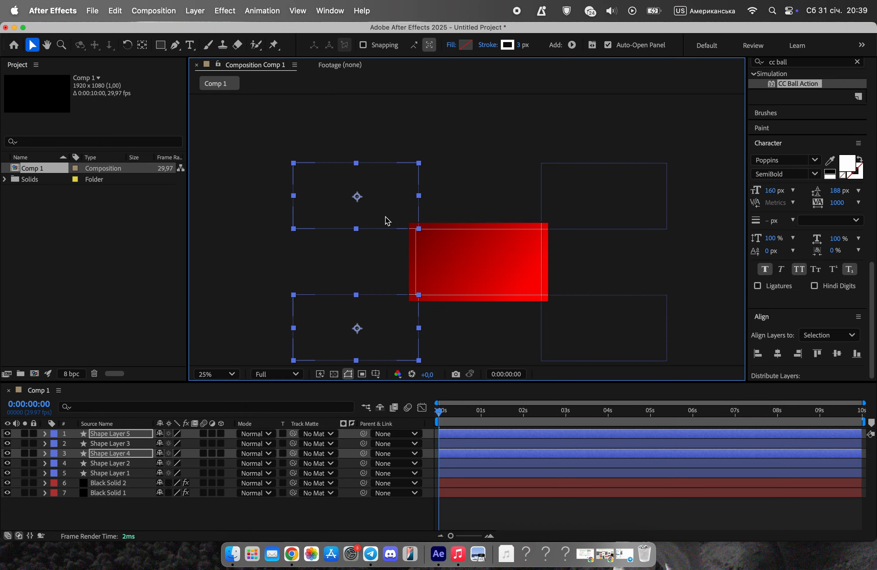
{"action": "scroll", "coordinate": [390, 221], "scroll_direction": "up", "scroll_amount": 6}
{"action": "left_click_drag", "start_coordinate": [610, 236], "coordinate": [589, 238]}
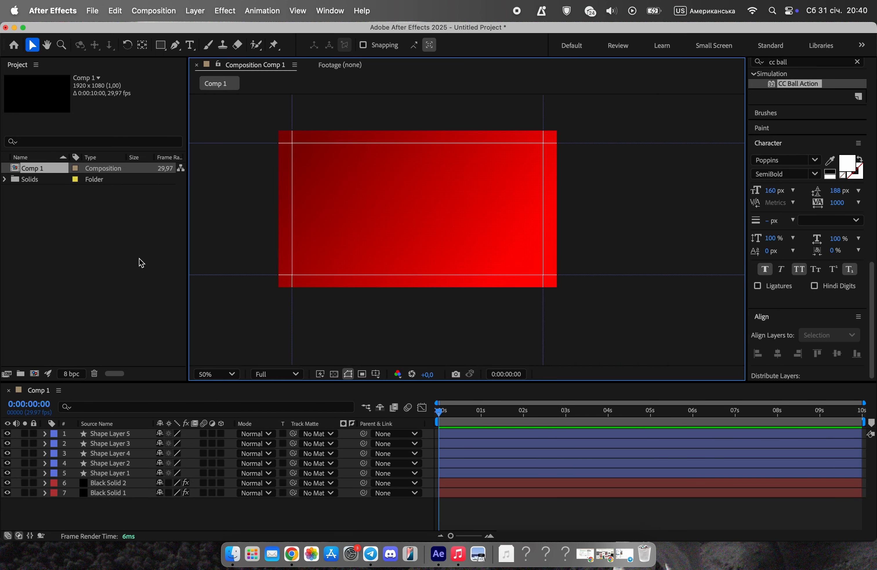
Import the Scuderia PNG and the two 2025 Ferrari car PNG images from Finder into the project.
{"action": "left_click", "coordinate": [233, 553]}
{"action": "left_click_drag", "start_coordinate": [483, 222], "coordinate": [74, 218]}
{"action": "left_click", "coordinate": [57, 190]}
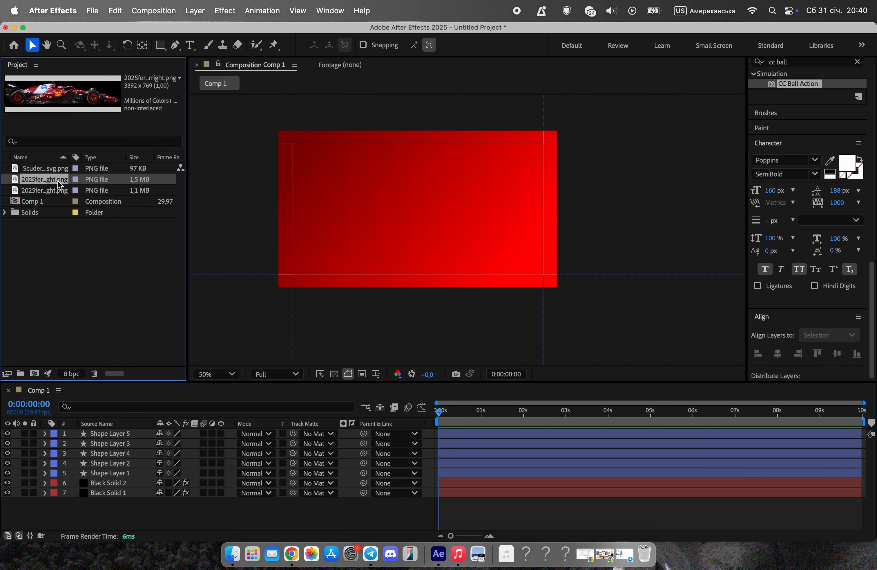
Add the 2025 Ferrari car image to the composition, scale it to nearly the frame's width and position it mid-frame.
{"action": "left_click_drag", "start_coordinate": [55, 179], "coordinate": [440, 216]}
{"action": "left_click_drag", "start_coordinate": [691, 161], "coordinate": [493, 215]}
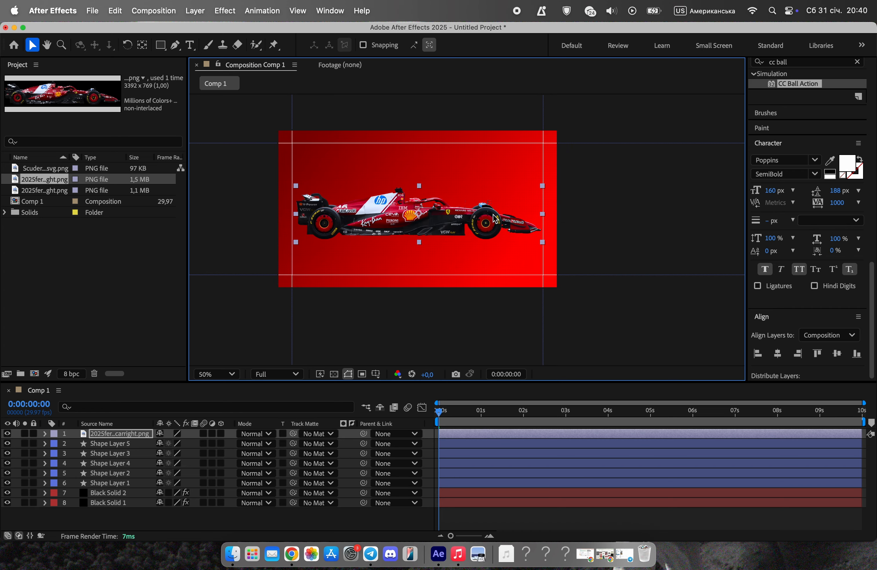
{"action": "left_click_drag", "start_coordinate": [543, 186], "coordinate": [552, 186]}
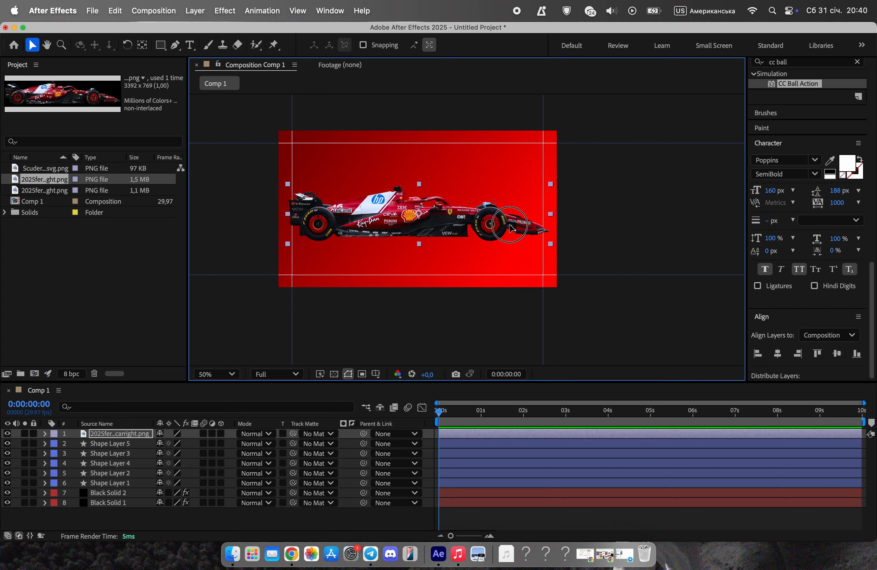
{"action": "left_click_drag", "start_coordinate": [510, 228], "coordinate": [510, 227]}
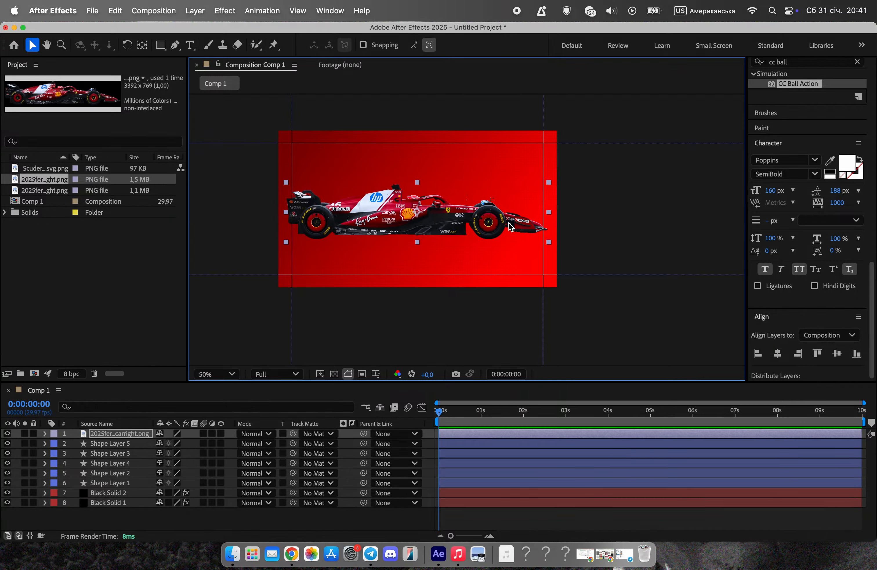
{"action": "left_click", "coordinate": [529, 337]}
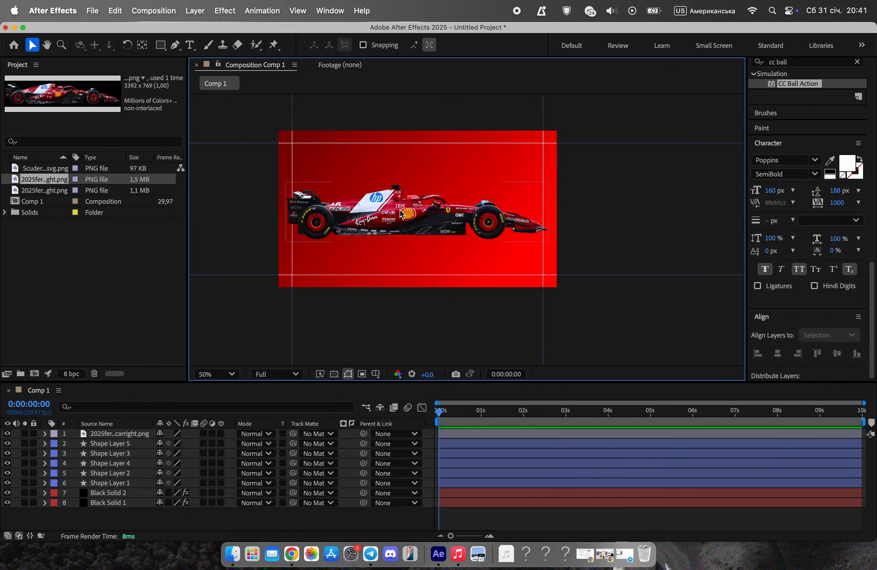
Draw a flat ellipse under the car, filled with black 000000 and a 0 px stroke, and place its layer beneath the car layer.
{"action": "left_click", "coordinate": [161, 45]}
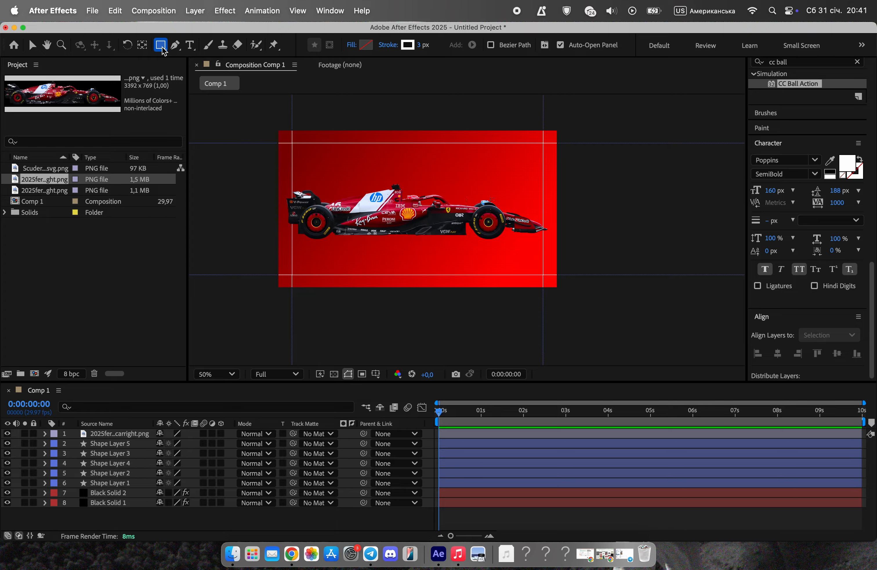
{"action": "left_click_drag", "start_coordinate": [164, 52], "coordinate": [170, 67]}
{"action": "left_click_drag", "start_coordinate": [291, 233], "coordinate": [544, 244]}
{"action": "left_click", "coordinate": [365, 45]}
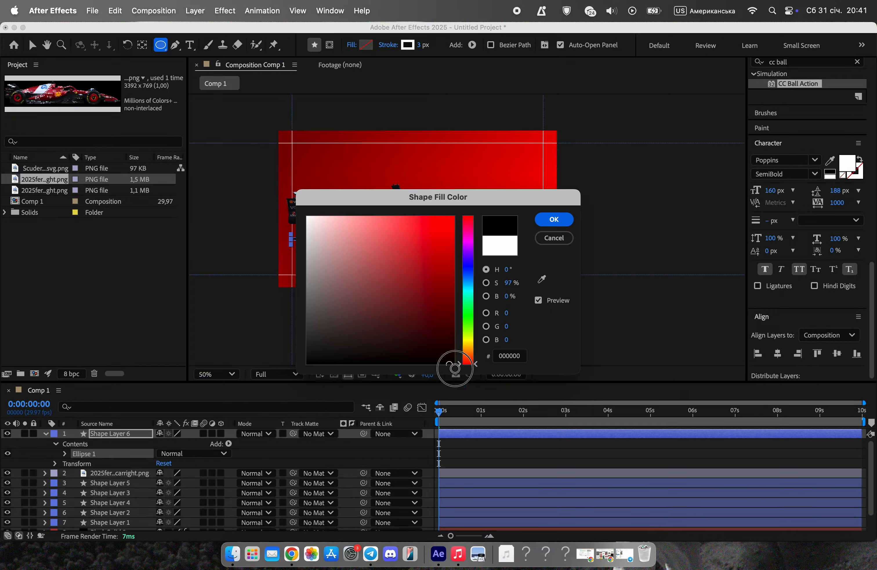
{"action": "left_click", "coordinate": [555, 218]}
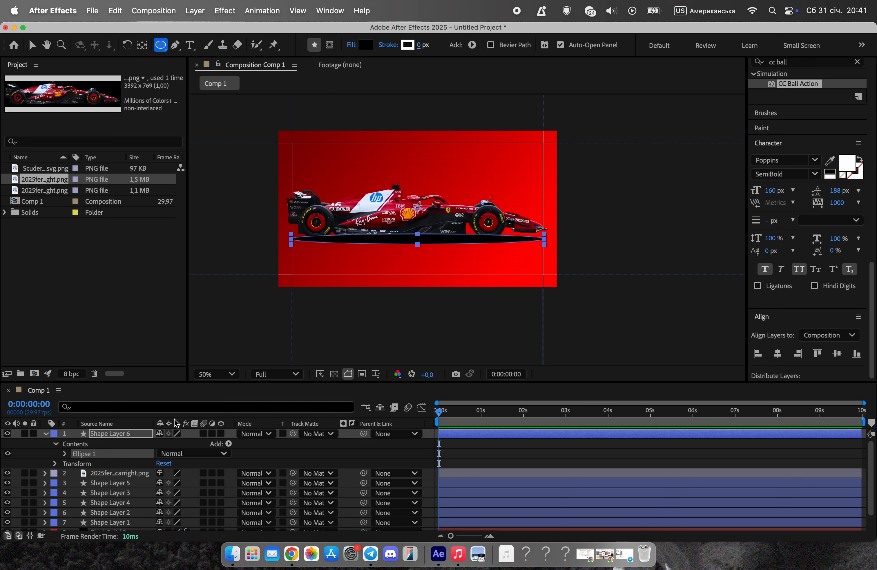
{"action": "left_click", "coordinate": [46, 433]}
{"action": "left_click_drag", "start_coordinate": [99, 435], "coordinate": [116, 443]}
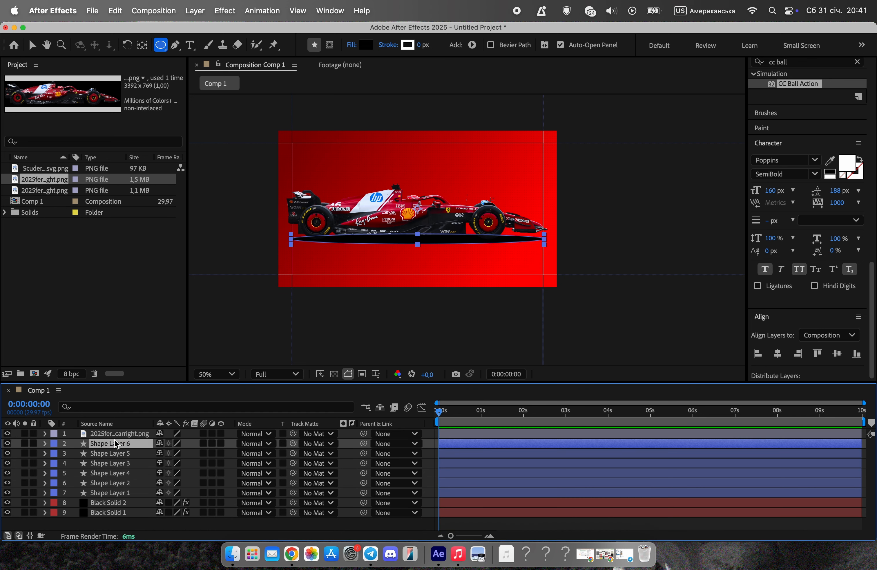
Apply a Fast Box Blur to the black ellipse under the car and set its Blur Radius to 38.
{"action": "left_click_drag", "start_coordinate": [872, 278], "coordinate": [872, 235]}
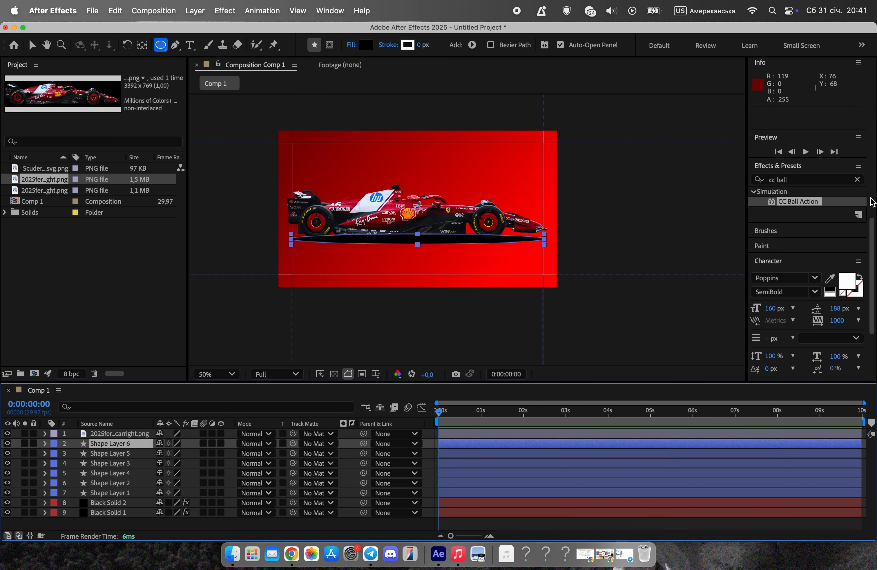
{"action": "left_click", "coordinate": [855, 180]}
{"action": "left_click", "coordinate": [835, 178]}
{"action": "type", "text": "blur"}
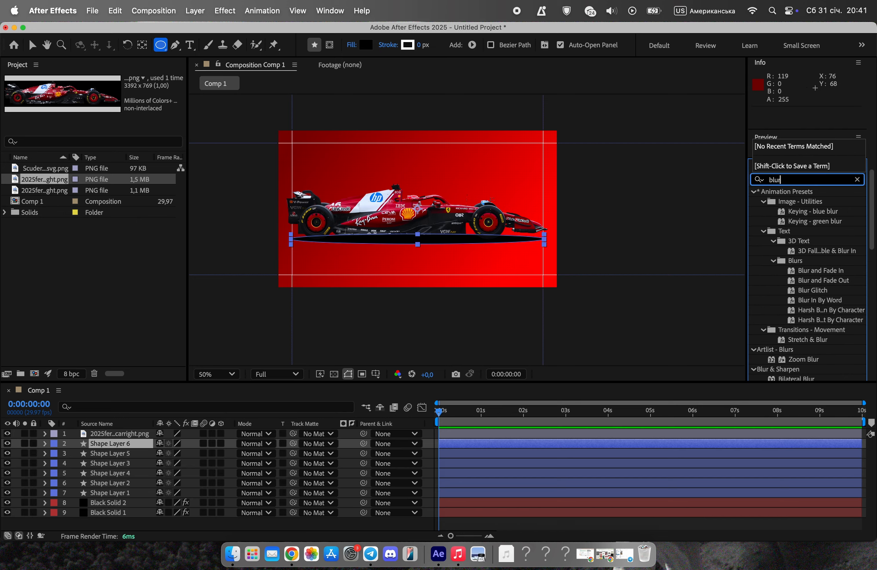
{"action": "left_click_drag", "start_coordinate": [871, 247], "coordinate": [848, 289]}
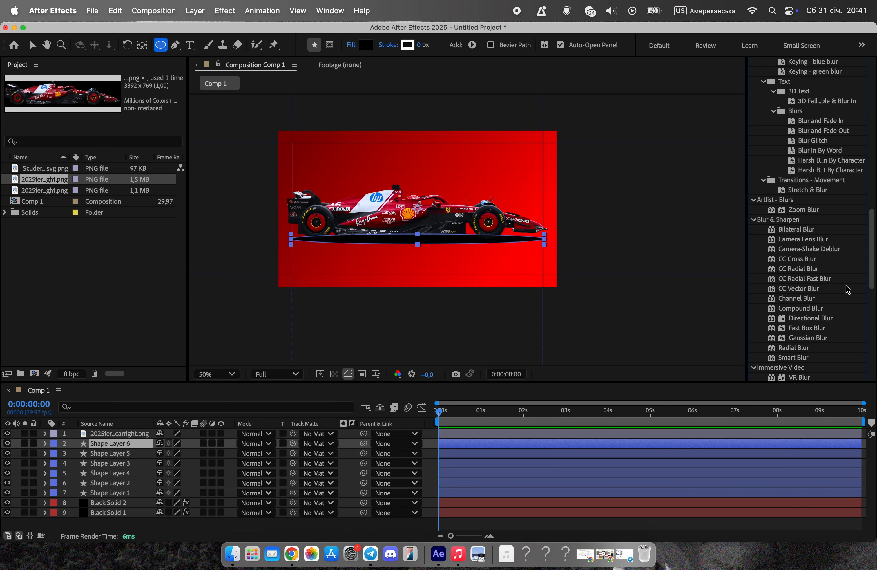
{"action": "left_click_drag", "start_coordinate": [810, 330], "coordinate": [186, 443]}
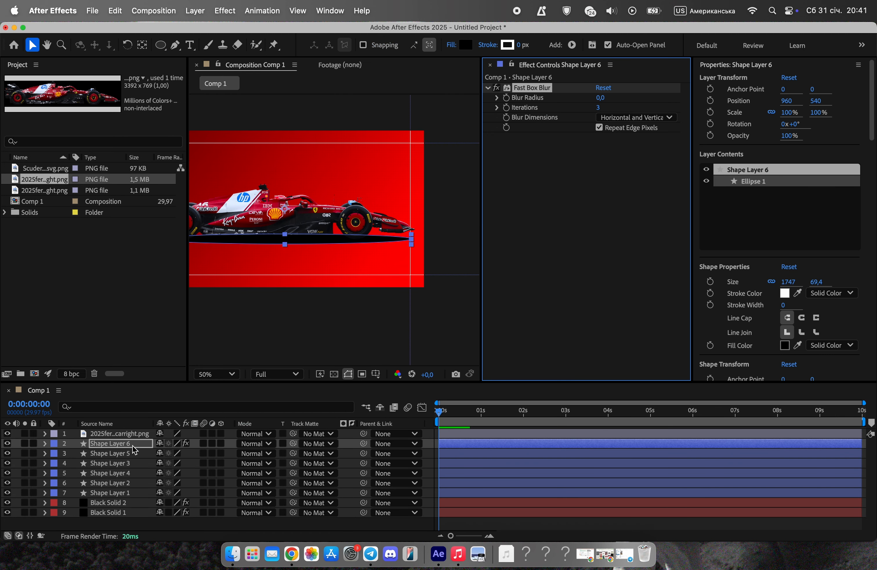
{"action": "left_click_drag", "start_coordinate": [600, 97], "coordinate": [627, 102]}
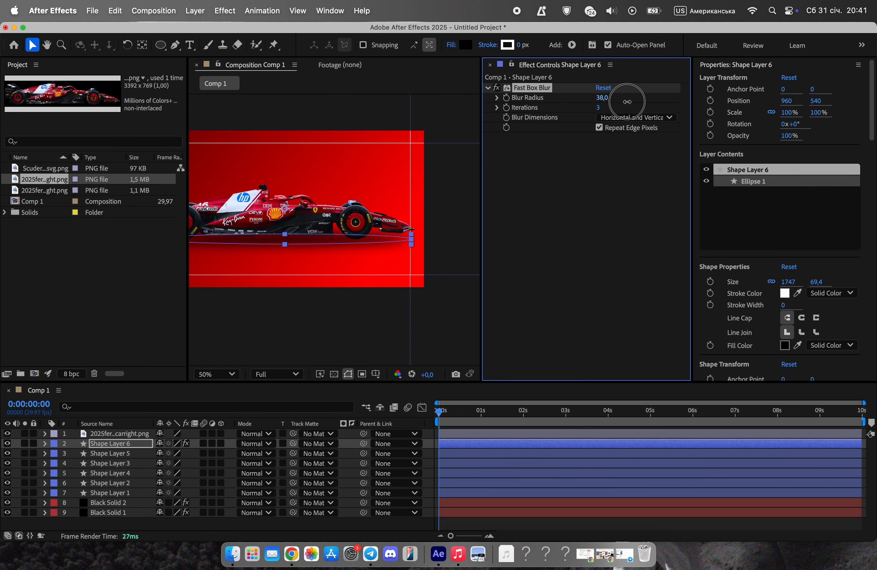
{"action": "left_click", "coordinate": [490, 65]}
{"action": "left_click", "coordinate": [474, 108]}
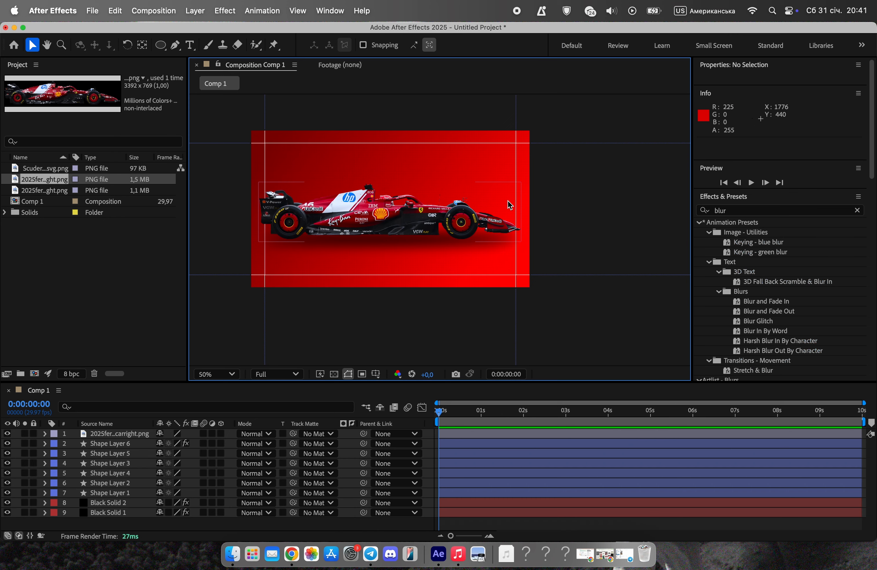
{"action": "left_click_drag", "start_coordinate": [471, 192], "coordinate": [506, 217]}
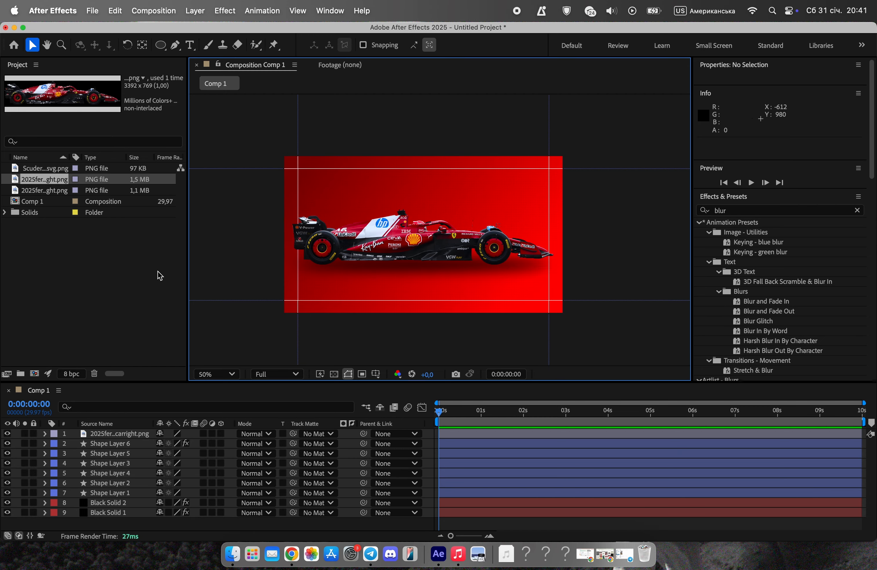
Add the 2025 Ferrari driver image to the composition above the car and scale it to 154.6%.
{"action": "left_click", "coordinate": [58, 192]}
{"action": "left_click_drag", "start_coordinate": [58, 196], "coordinate": [445, 298]}
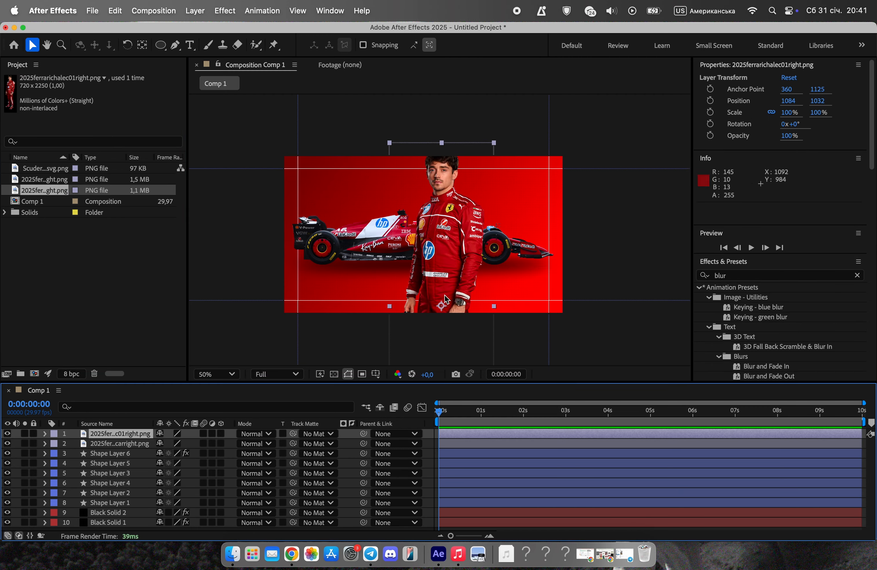
{"action": "left_click_drag", "start_coordinate": [495, 142], "coordinate": [550, 144]}
{"action": "left_click_drag", "start_coordinate": [455, 232], "coordinate": [436, 405]}
{"action": "left_click_drag", "start_coordinate": [531, 147], "coordinate": [490, 191]}
{"action": "left_click_drag", "start_coordinate": [428, 314], "coordinate": [422, 273]}
{"action": "left_click_drag", "start_coordinate": [510, 151], "coordinate": [499, 184]}
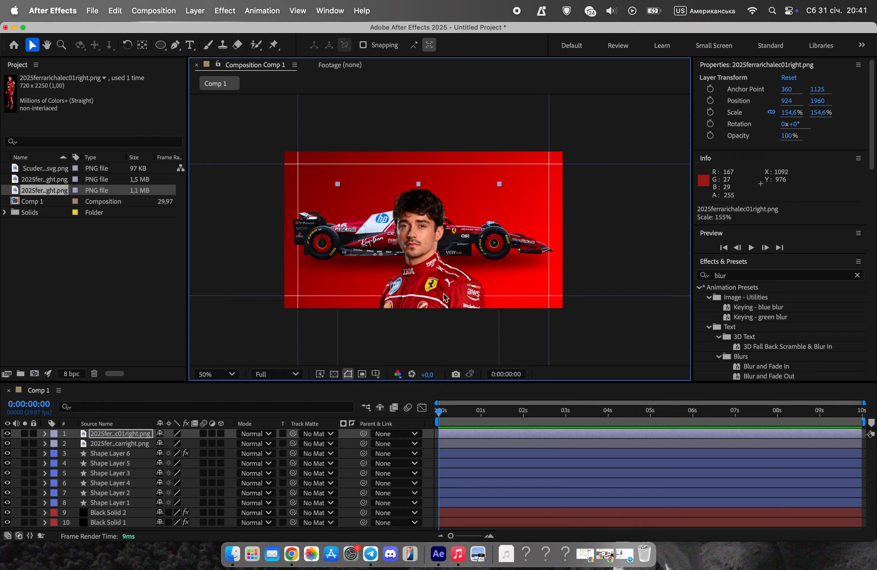
Move the driver image up to position 928, 1732 so the head sits just inside the frame's upper edge.
{"action": "left_click_drag", "start_coordinate": [444, 297], "coordinate": [459, 264]}
{"action": "left_click", "coordinate": [509, 131]}
{"action": "left_click", "coordinate": [266, 135]}
{"action": "left_click", "coordinate": [546, 337]}
{"action": "left_click", "coordinate": [475, 356]}
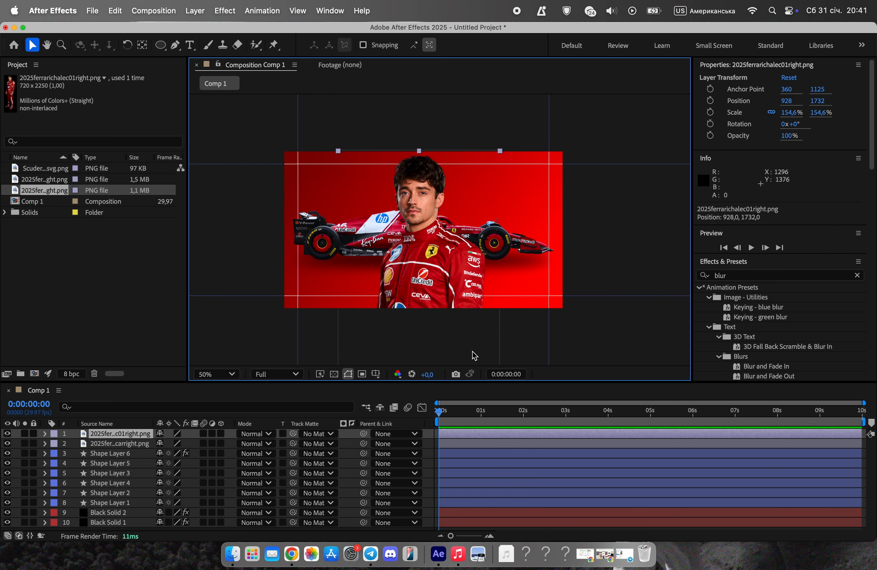
{"action": "left_click", "coordinate": [224, 132]}
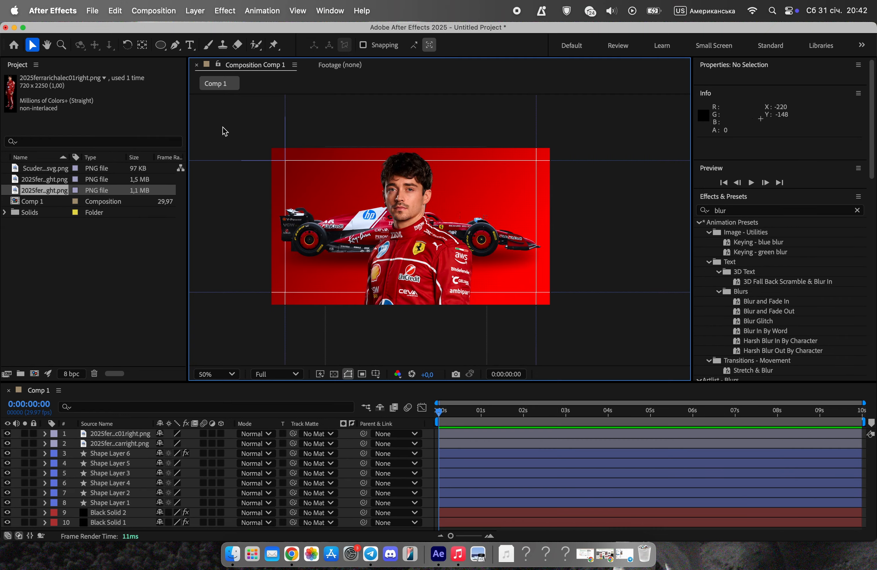
Place the Scuderia Ferrari HP logo image in the upper-right area of the composition, beside the driver's head.
{"action": "left_click", "coordinate": [37, 181]}
{"action": "left_click_drag", "start_coordinate": [46, 168], "coordinate": [512, 184]}
{"action": "left_click", "coordinate": [333, 119]}
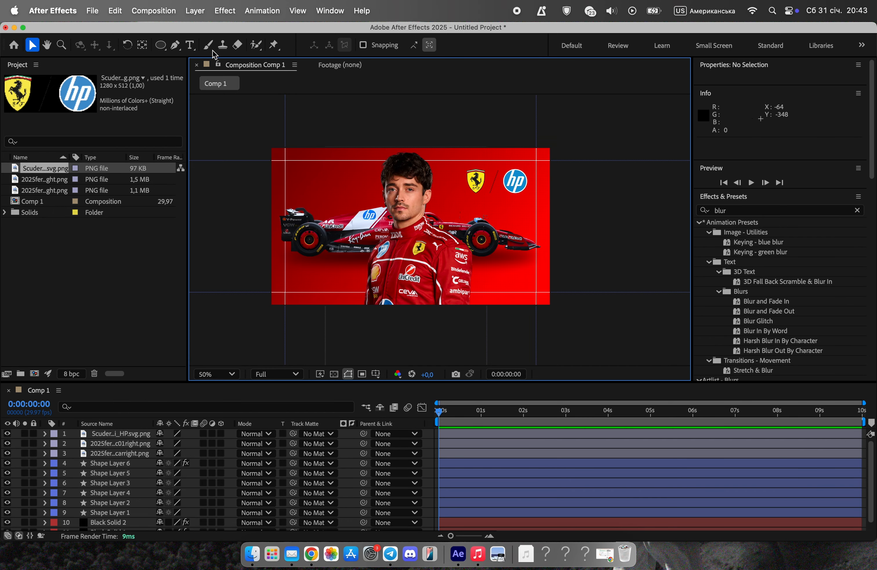
Add the white text "Charles" in Oswald Light and place it in the composition's upper-left area.
{"action": "left_click", "coordinate": [190, 44]}
{"action": "left_click", "coordinate": [303, 182]}
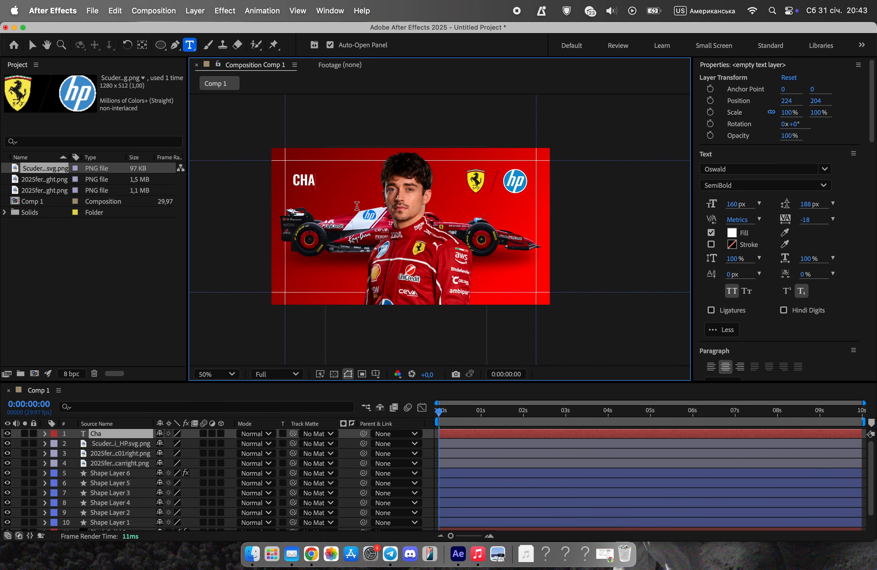
{"action": "type", "text": "Charles"}
{"action": "left_click", "coordinate": [31, 43]}
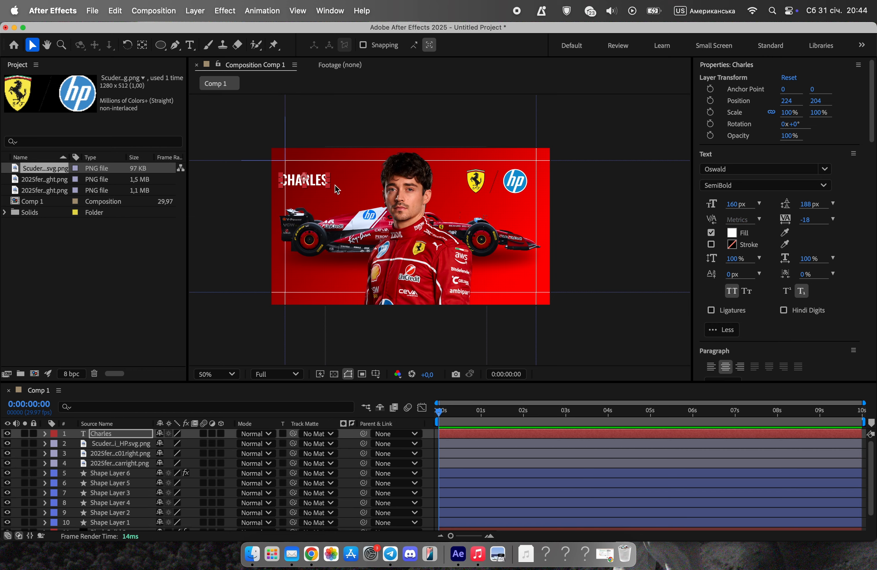
{"action": "left_click", "coordinate": [740, 185]}
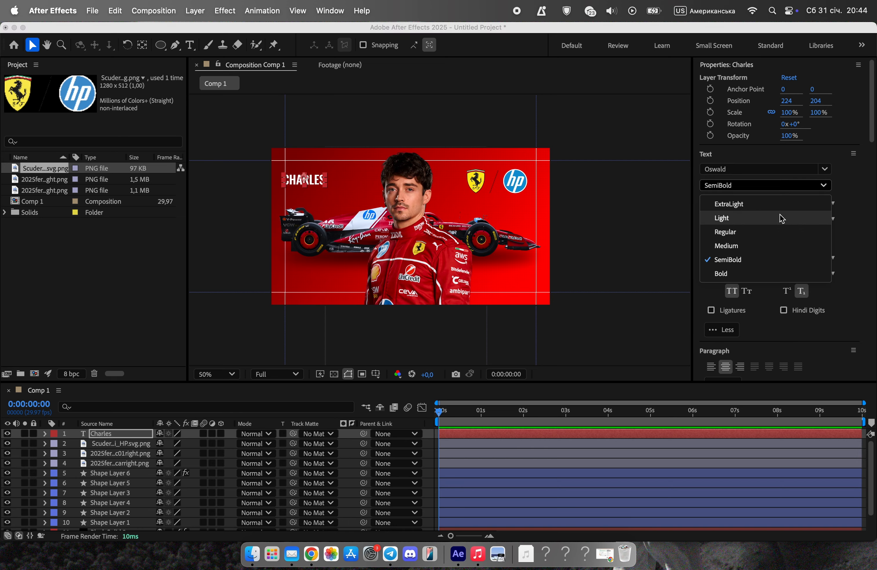
{"action": "left_click", "coordinate": [762, 218]}
{"action": "left_click_drag", "start_coordinate": [307, 181], "coordinate": [315, 175]}
Add the text "leclerc" in Oswald SemiBold at 278 px and align it directly below the first name.
{"action": "left_click", "coordinate": [190, 45]}
{"action": "left_click", "coordinate": [326, 201]}
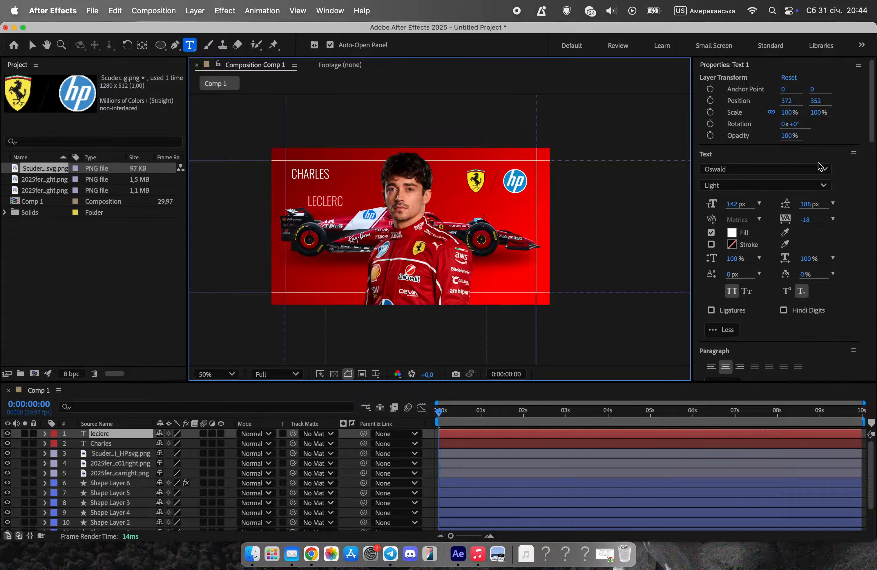
{"action": "left_click", "coordinate": [806, 185]}
{"action": "left_click", "coordinate": [767, 261]}
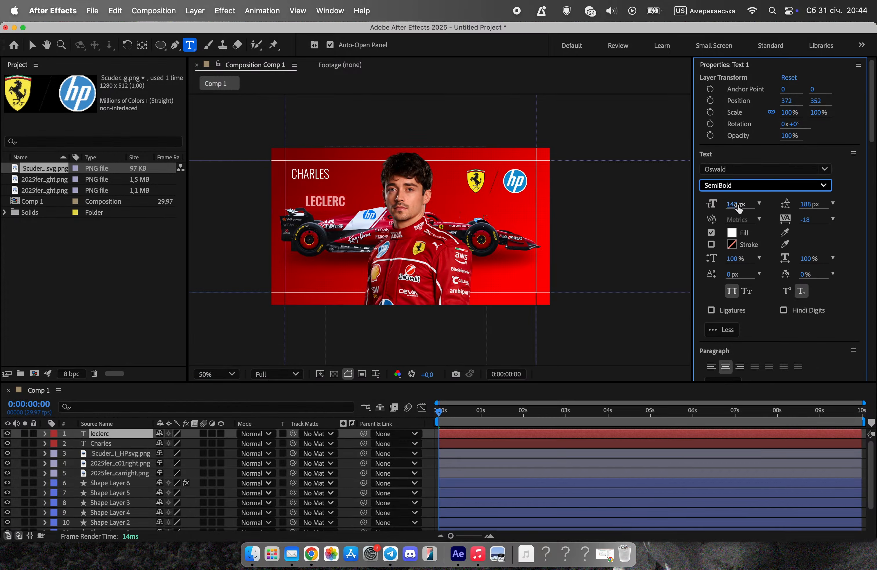
{"action": "left_click_drag", "start_coordinate": [738, 208], "coordinate": [824, 207]}
{"action": "left_click", "coordinate": [32, 45]}
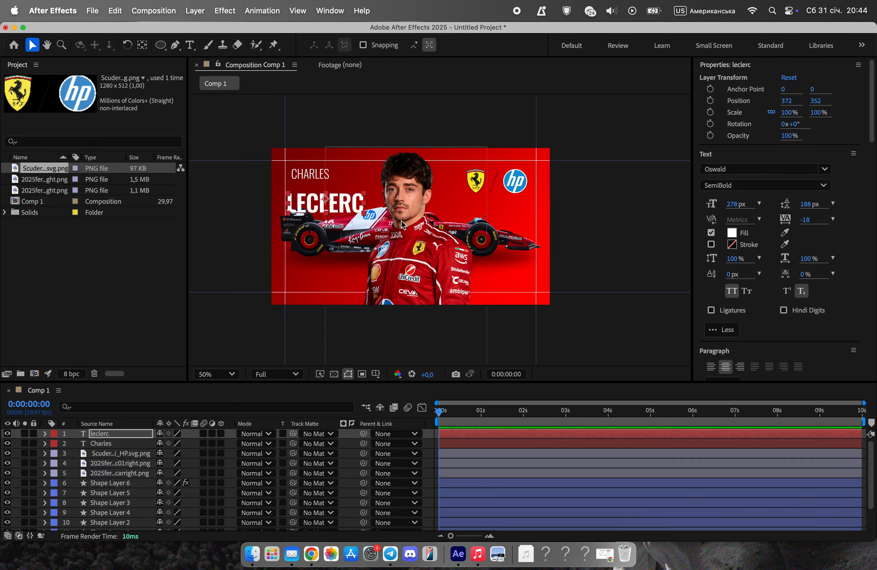
{"action": "left_click_drag", "start_coordinate": [341, 204], "coordinate": [346, 194]}
{"action": "left_click", "coordinate": [347, 262]}
{"action": "scroll", "coordinate": [347, 262], "scroll_direction": "up", "scroll_amount": 1}
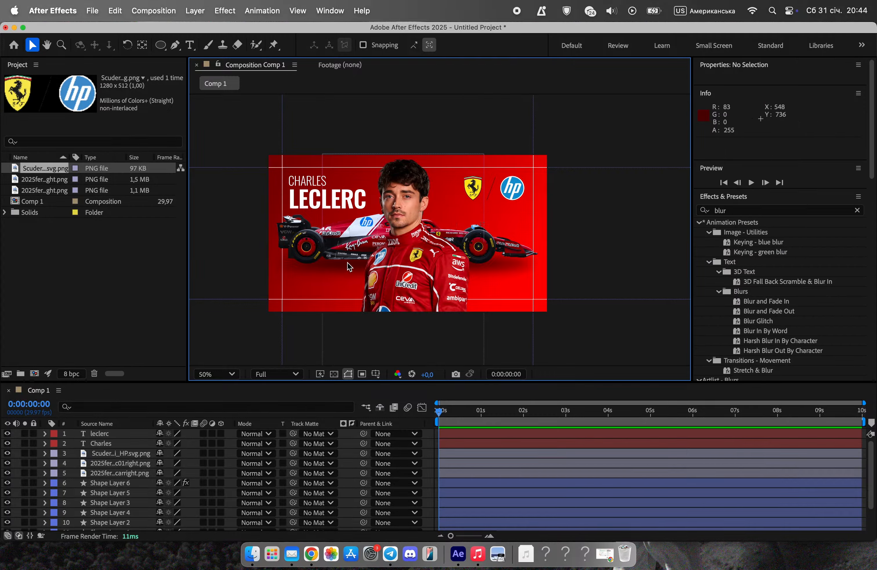
Parent the blurred shadow ellipse layer, Shape Layer 6, to the Ferrari car image layer.
{"action": "left_click", "coordinate": [349, 266]}
{"action": "scroll", "coordinate": [130, 481], "scroll_direction": "down", "scroll_amount": 2}
{"action": "left_click", "coordinate": [128, 456]}
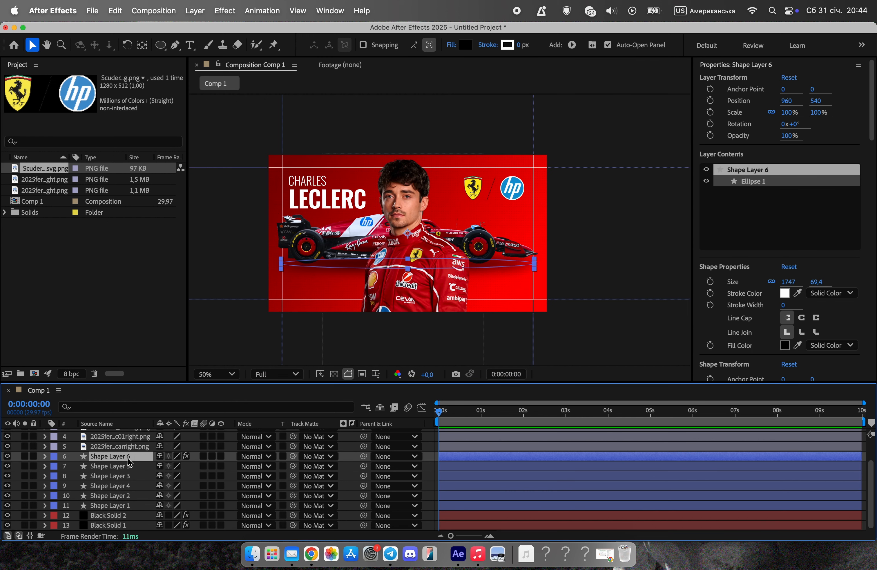
{"action": "left_click_drag", "start_coordinate": [347, 462], "coordinate": [111, 446]}
Try moving the car slightly to test the shadow's parenting, and undo the move.
{"action": "left_click", "coordinate": [110, 446]}
{"action": "mouse_move", "coordinate": [334, 254]}
{"action": "left_mouse_down"}
{"action": "mouse_move", "coordinate": [323, 243]}
{"action": "mouse_move", "coordinate": [312, 266]}
{"action": "mouse_move", "coordinate": [345, 251]}
{"action": "left_mouse_up"}
{"action": "key", "text": "super+z"}
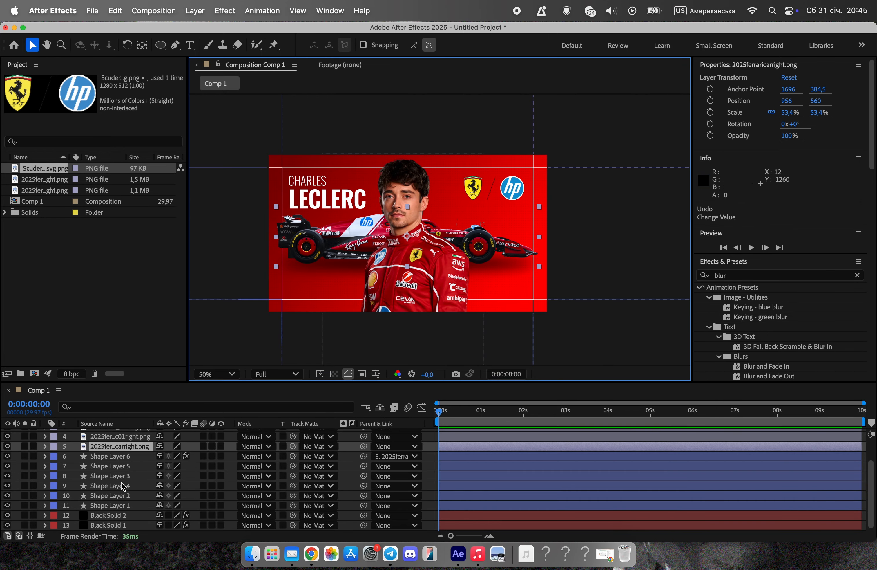
Add a Position keyframe to the car layer at 0:00:02:01 and return to the start of the composition.
{"action": "left_click", "coordinate": [524, 411]}
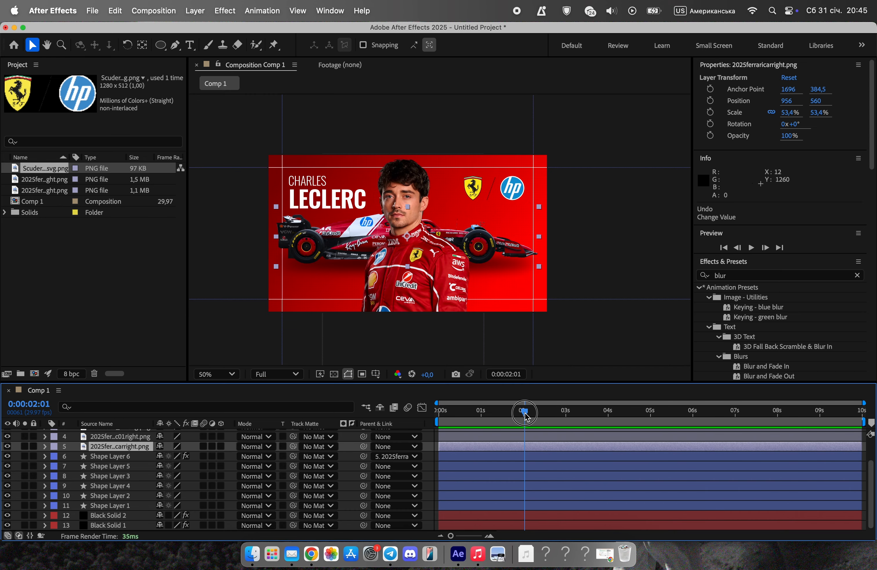
{"action": "left_click", "coordinate": [44, 446]}
{"action": "left_click", "coordinate": [56, 456]}
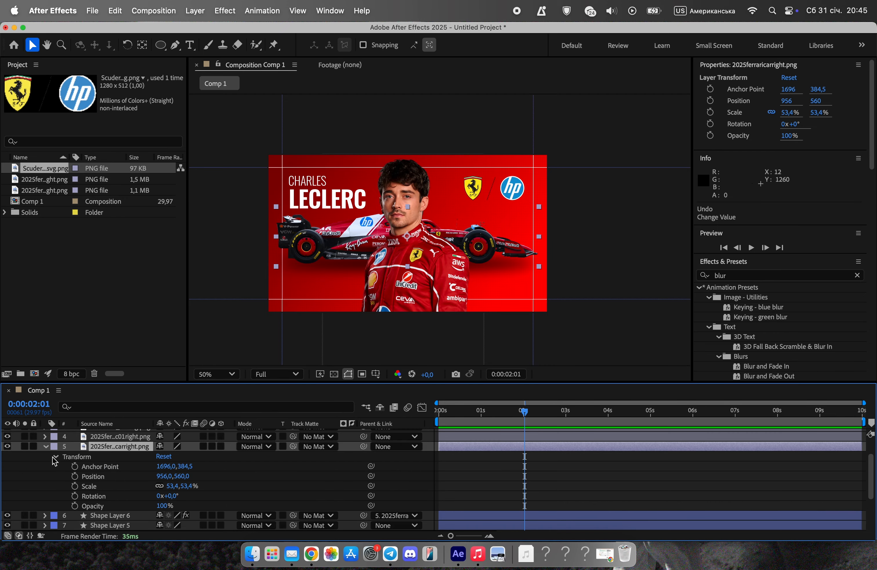
{"action": "left_click", "coordinate": [75, 476]}
{"action": "key", "text": "Home"}
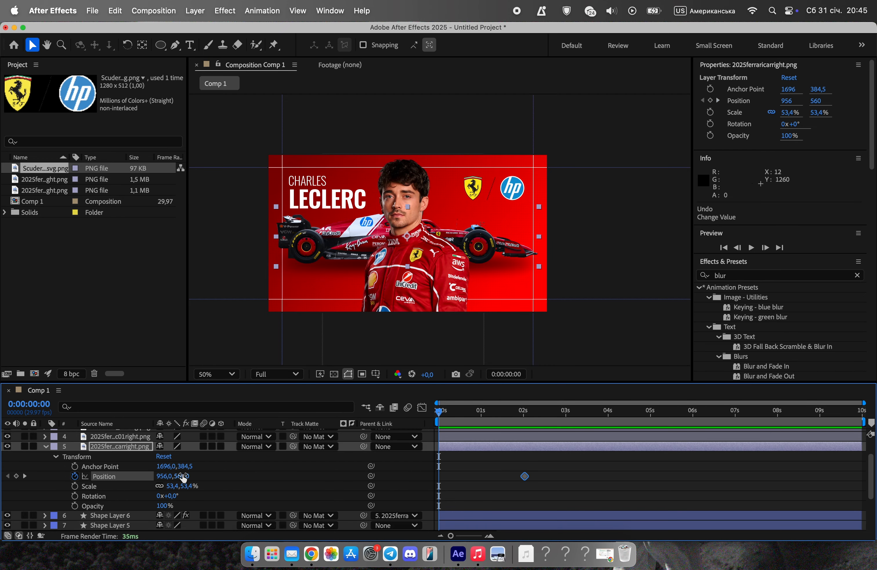
{"action": "left_click_drag", "start_coordinate": [188, 476], "coordinate": [258, 478]}
{"action": "key", "text": "z"}
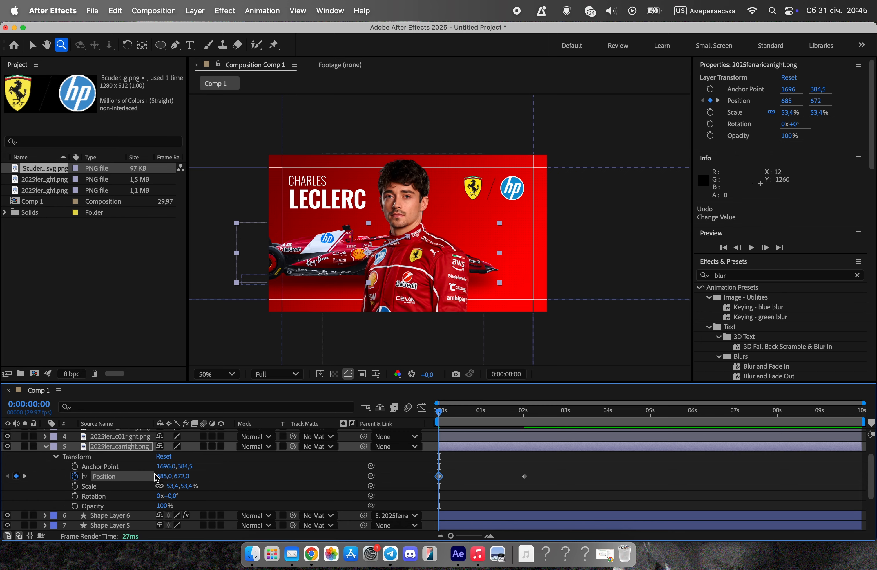
{"action": "key", "text": "v"}
{"action": "key", "text": "super+z"}
Set the car's X position to -1254 at 0:00:00:00 and apply Easy Ease to both Position keyframes.
{"action": "mouse_move", "coordinate": [174, 478]}
{"action": "left_mouse_down"}
{"action": "mouse_move", "coordinate": [147, 493]}
{"action": "mouse_move", "coordinate": [171, 475]}
{"action": "left_mouse_up"}
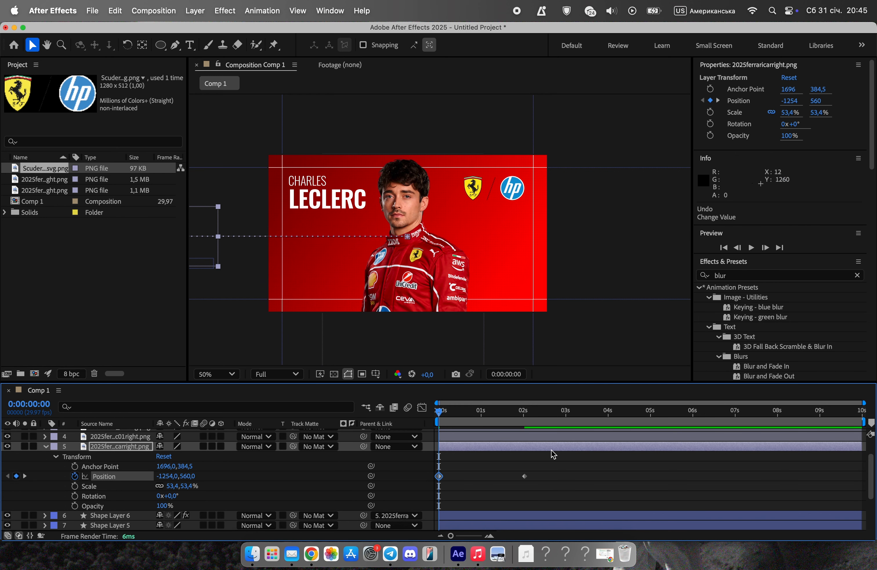
{"action": "left_click_drag", "start_coordinate": [555, 456], "coordinate": [454, 485]}
{"action": "right_click", "coordinate": [440, 477]}
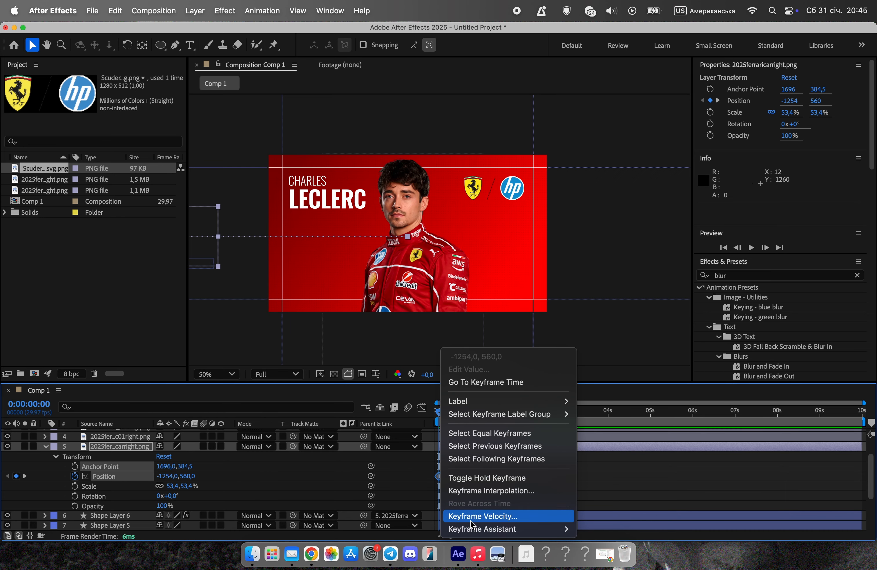
{"action": "mouse_move", "coordinate": [475, 529]}
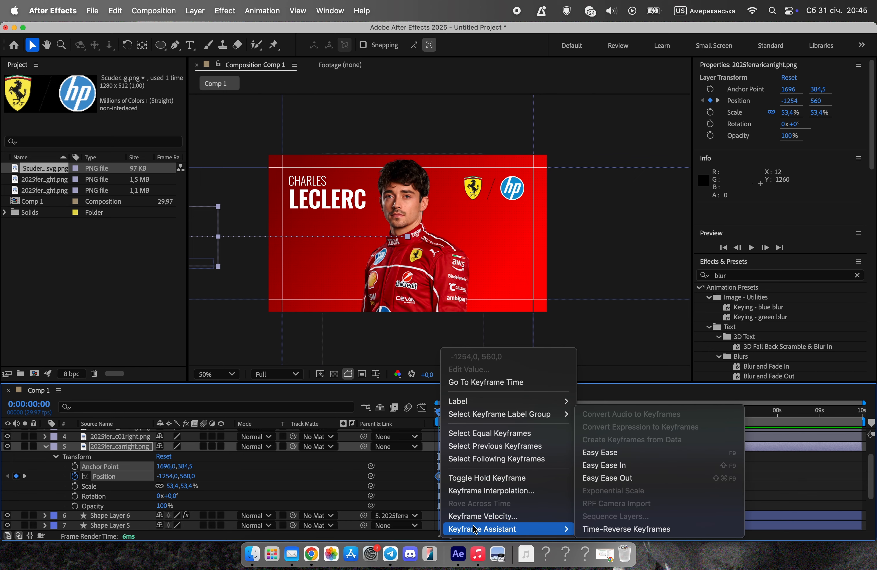
{"action": "left_click", "coordinate": [624, 456]}
Reshape the car's position speed graph into a steep early peak with a long slow-down, previewing the motion.
{"action": "left_click", "coordinate": [425, 407]}
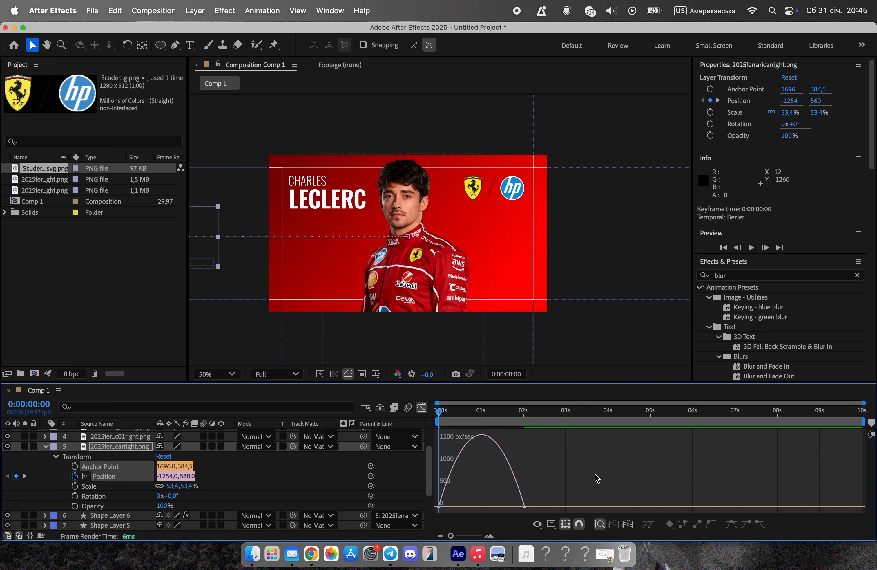
{"action": "left_click", "coordinate": [490, 502]}
{"action": "left_click_drag", "start_coordinate": [510, 503], "coordinate": [489, 503]}
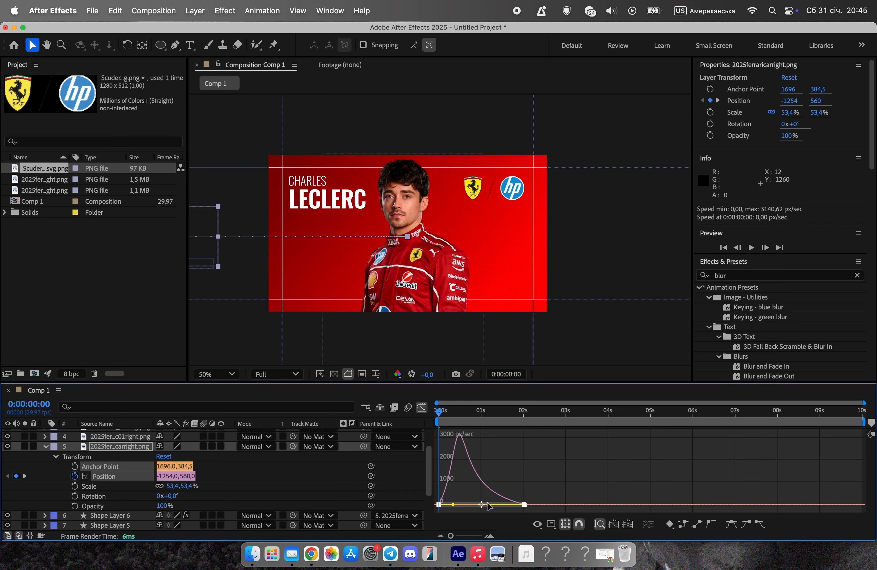
{"action": "key", "text": "space"}
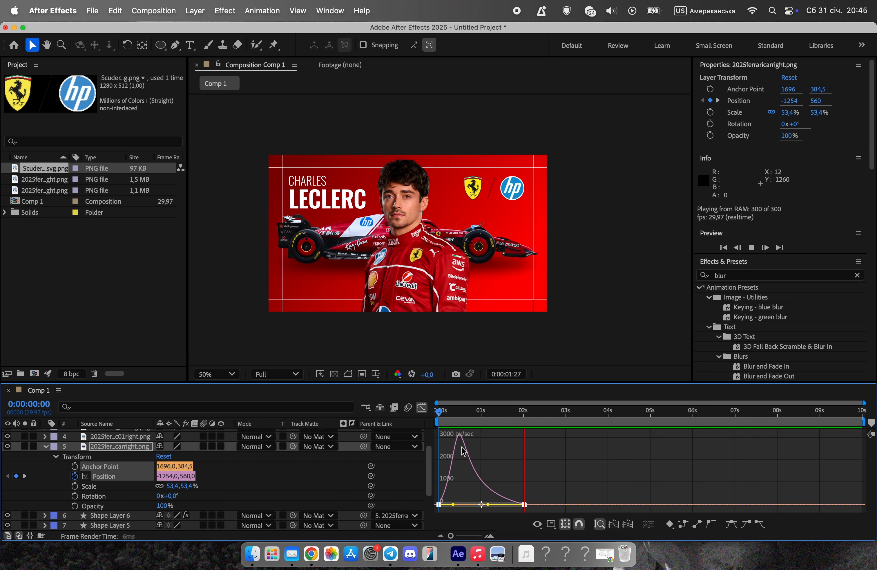
{"action": "key", "text": "space"}
{"action": "left_click_drag", "start_coordinate": [488, 504], "coordinate": [481, 503]}
{"action": "left_click_drag", "start_coordinate": [535, 413], "coordinate": [393, 419]}
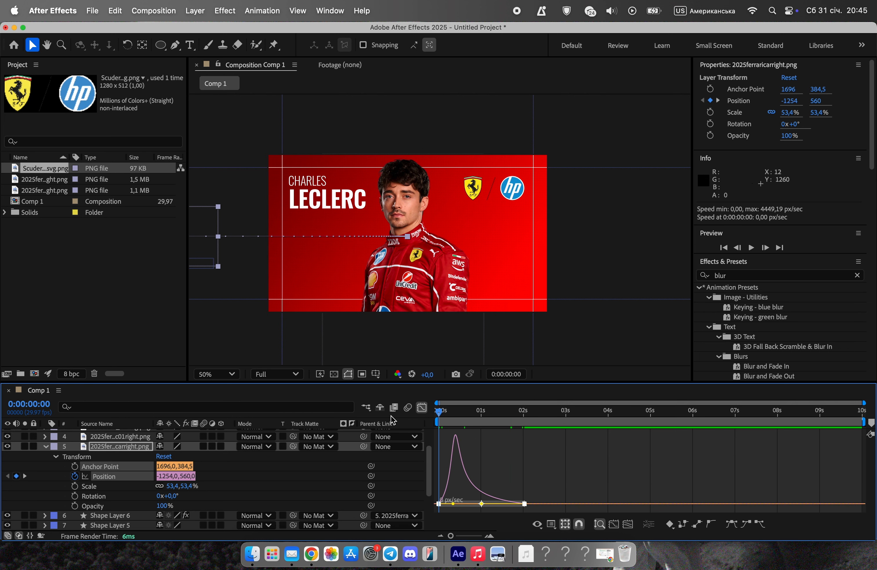
Enable motion blur for the car layer and the composition, and preview the car's entrance.
{"action": "left_click", "coordinate": [204, 446]}
{"action": "left_click", "coordinate": [422, 407]}
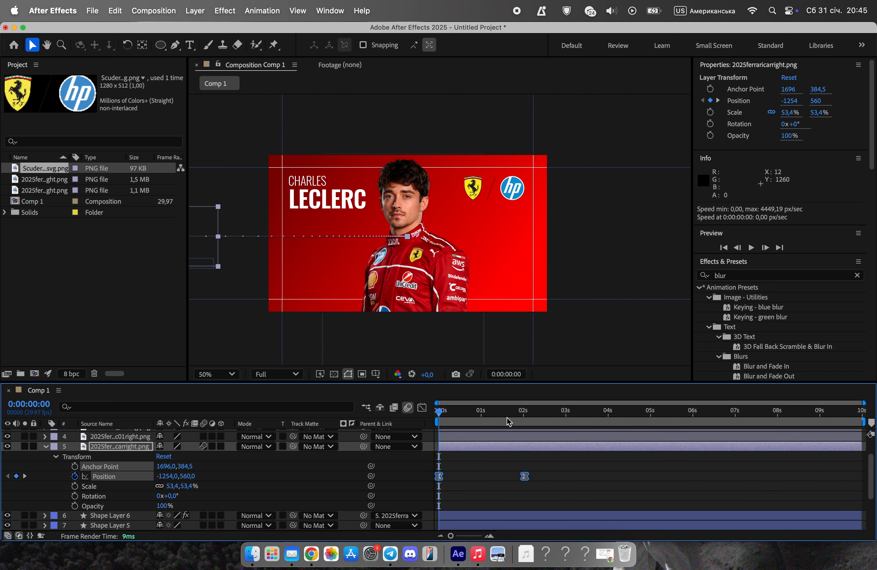
{"action": "left_click", "coordinate": [408, 407]}
{"action": "key", "text": "space"}
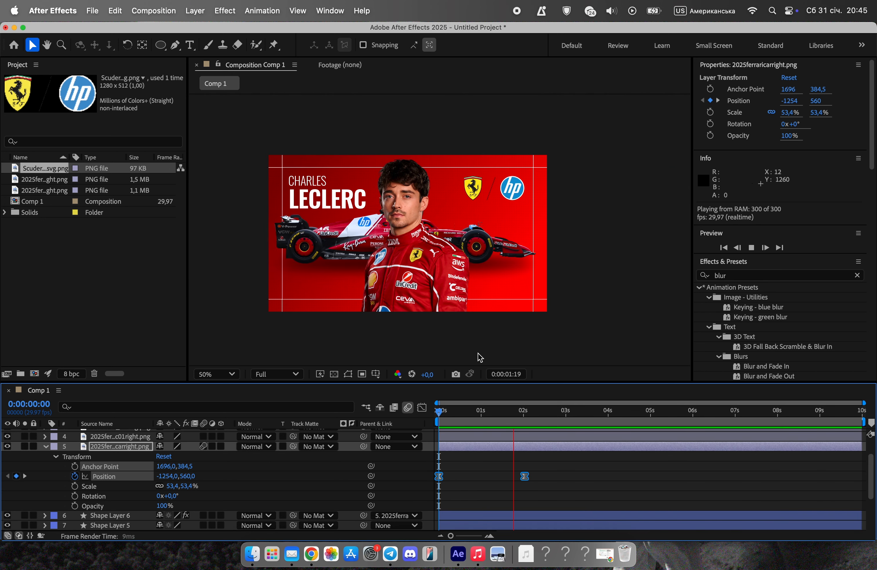
{"action": "key", "text": "space"}
Add a Position keyframe to the driver image layer at 0:00:02:00.
{"action": "left_click", "coordinate": [46, 446]}
{"action": "left_click", "coordinate": [116, 437]}
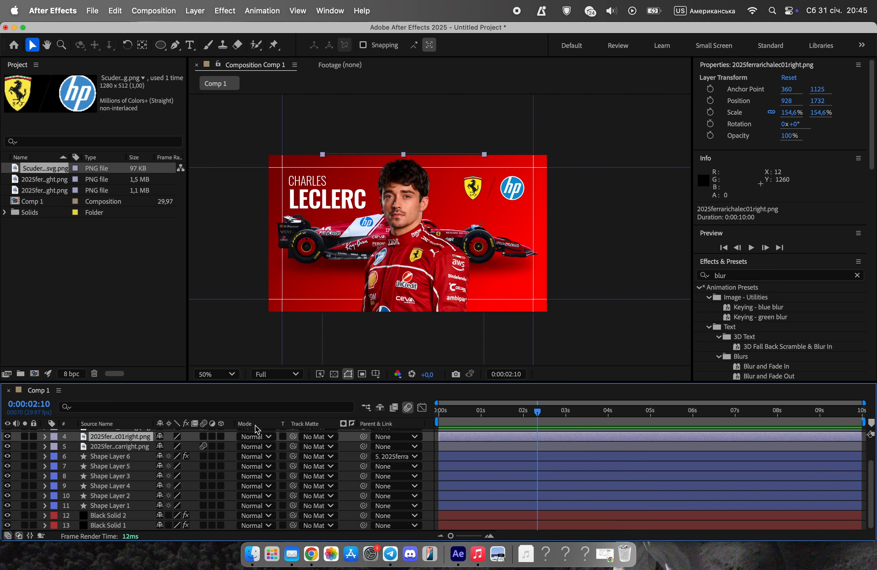
{"action": "key", "text": "shift+Page_Up"}
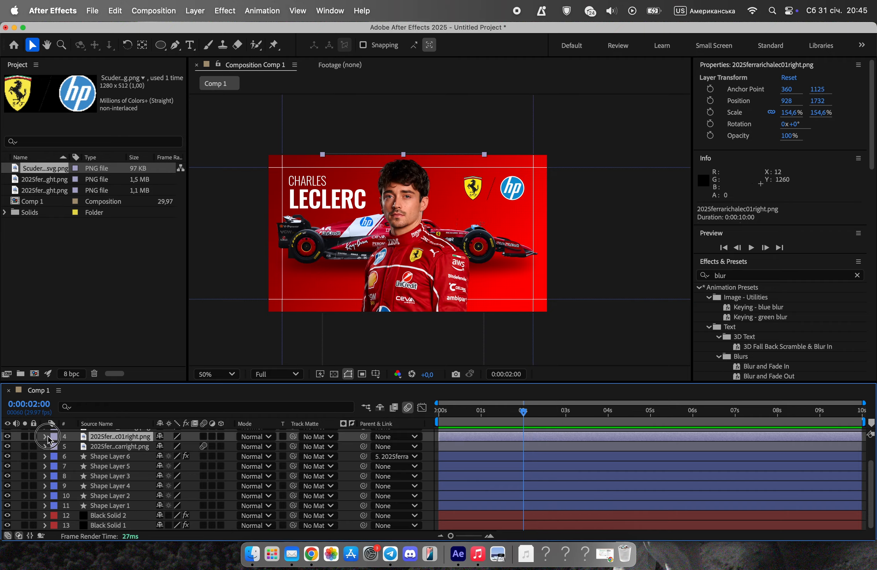
{"action": "left_click", "coordinate": [44, 436]}
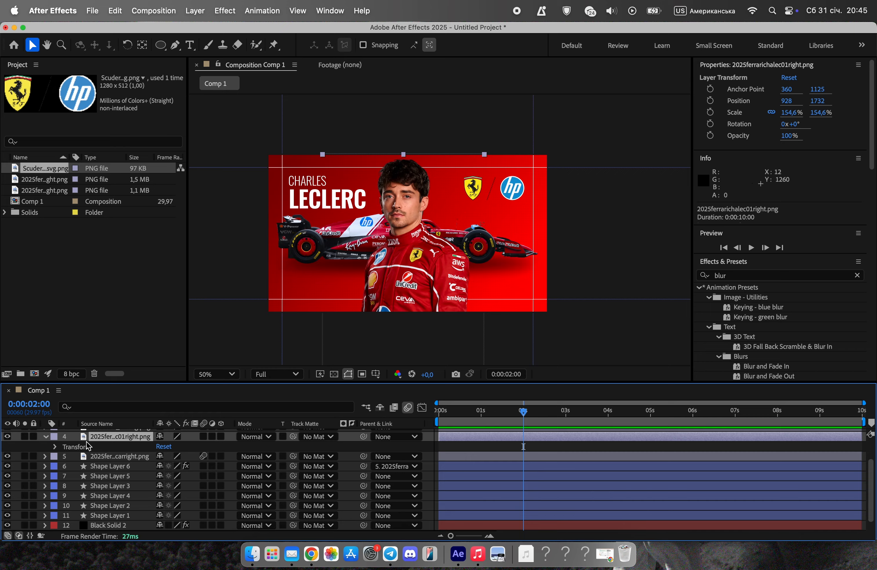
{"action": "left_click", "coordinate": [55, 446]}
{"action": "left_click", "coordinate": [74, 466]}
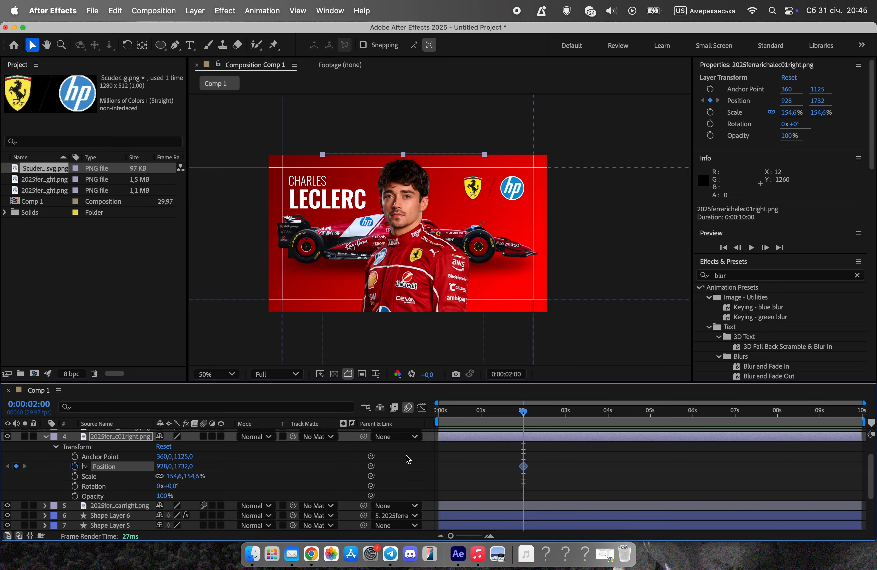
Set the driver image's Y position to 3003 at 0:00:00:00 and preview its upward entrance.
{"action": "left_click_drag", "start_coordinate": [524, 412], "coordinate": [374, 415]}
{"action": "left_click_drag", "start_coordinate": [185, 466], "coordinate": [417, 473]}
{"action": "key", "text": "space"}
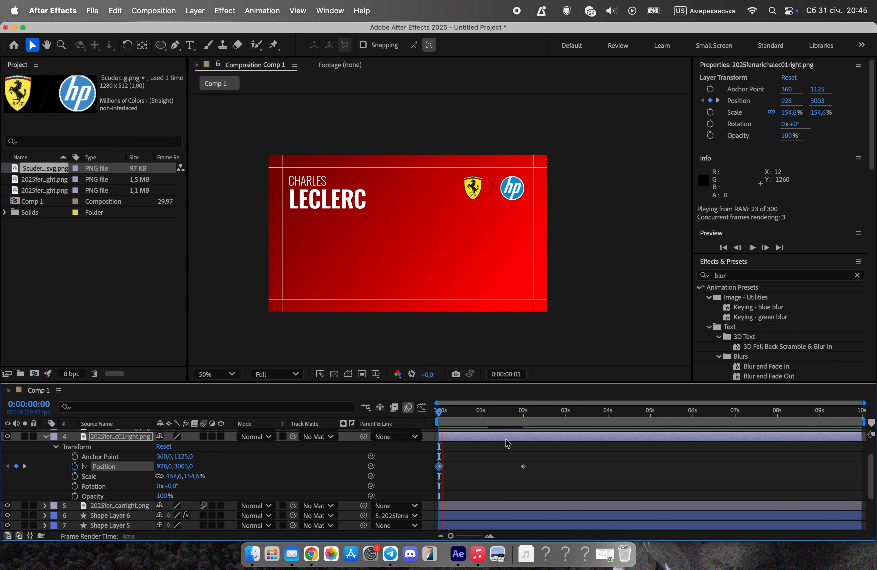
{"action": "key", "text": "space"}
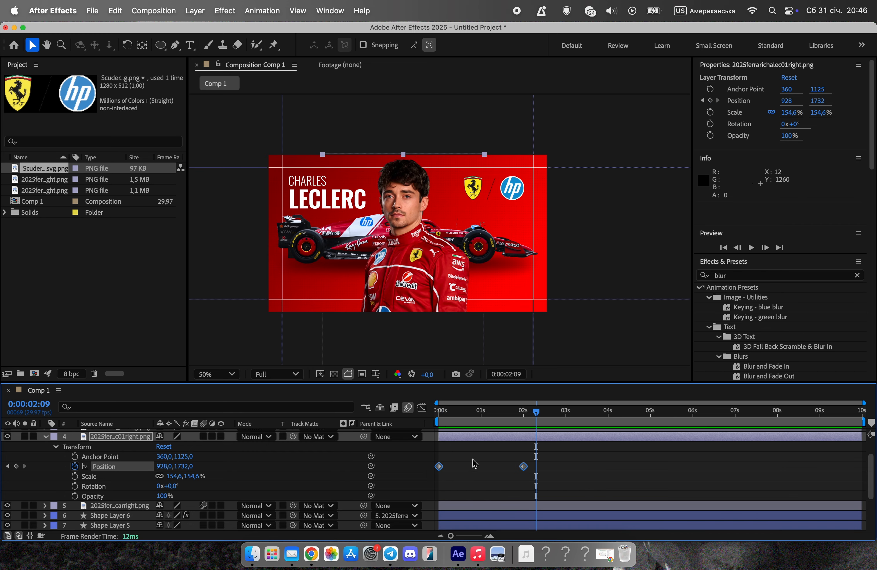
Apply Easy Ease to both driver Position keyframes and show their speed graph.
{"action": "right_click", "coordinate": [440, 466]}
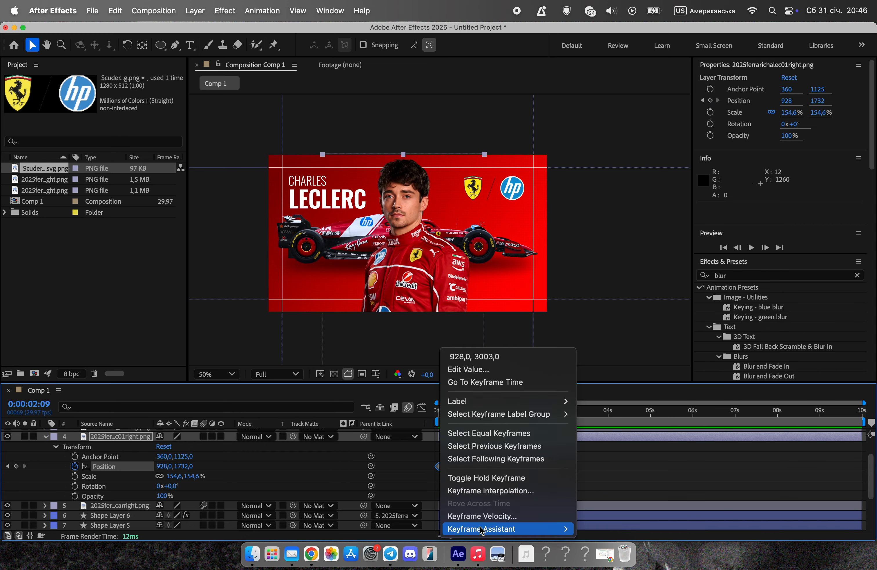
{"action": "mouse_move", "coordinate": [500, 527]}
{"action": "left_click", "coordinate": [662, 505]}
{"action": "left_click", "coordinate": [422, 407]}
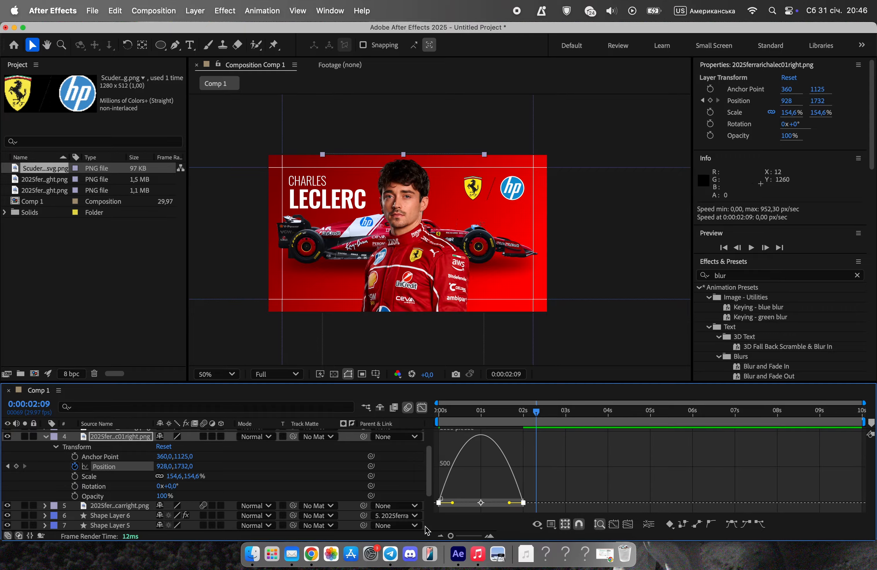
Reshape the driver's position speed graph into an early peak with a long slow-down, preview it, and return to the layer view.
{"action": "left_click_drag", "start_coordinate": [509, 504], "coordinate": [476, 505]}
{"action": "left_click_drag", "start_coordinate": [535, 412], "coordinate": [439, 411]}
{"action": "key", "text": "space"}
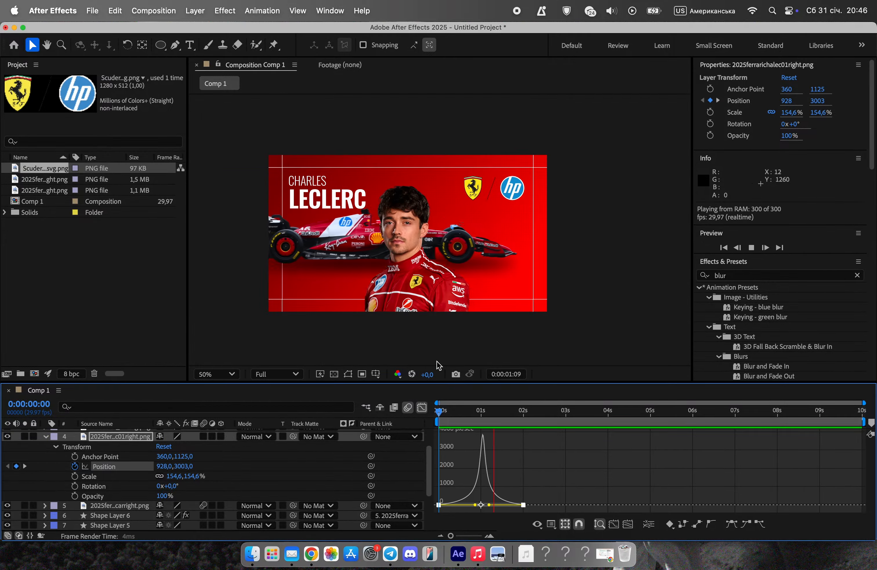
{"action": "key", "text": "space"}
{"action": "left_click_drag", "start_coordinate": [475, 506], "coordinate": [456, 506]}
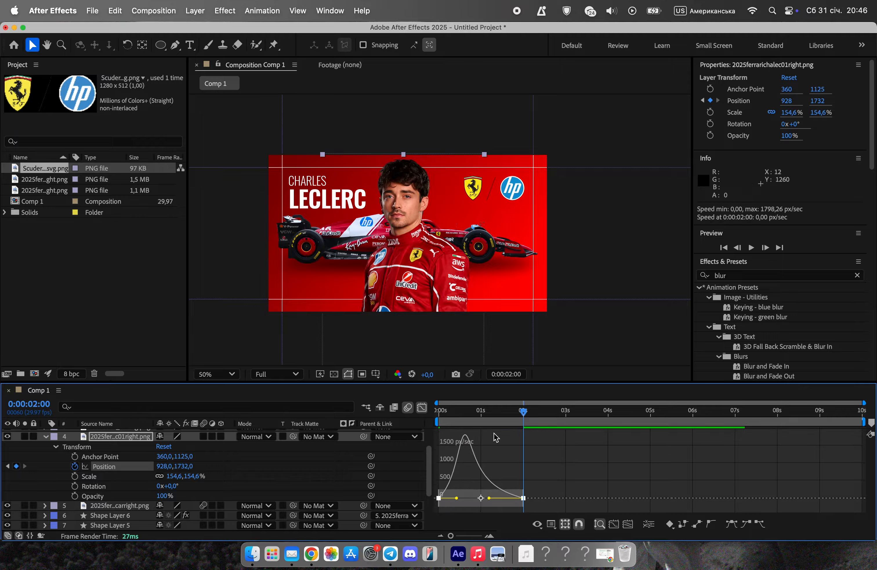
{"action": "left_click_drag", "start_coordinate": [523, 412], "coordinate": [366, 423]}
{"action": "key", "text": "space"}
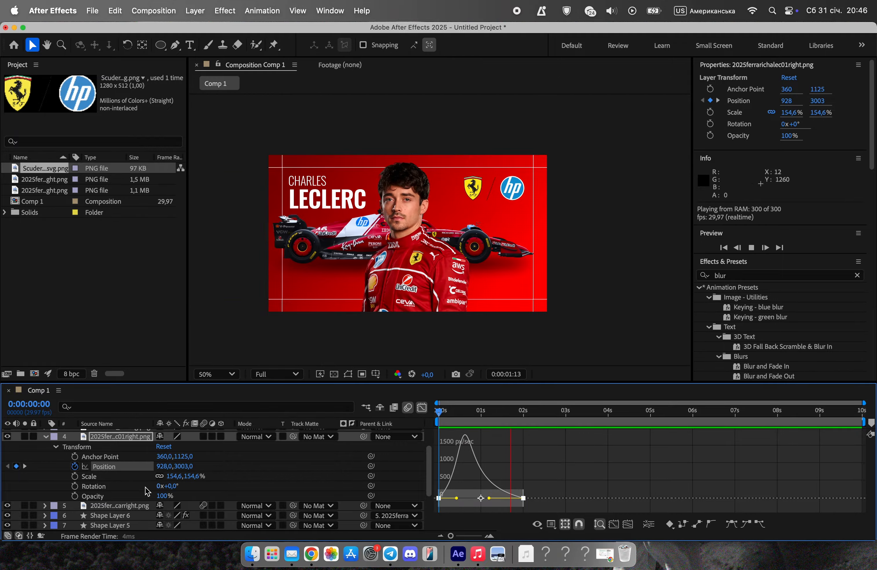
{"action": "key", "text": "space"}
{"action": "left_click", "coordinate": [45, 437]}
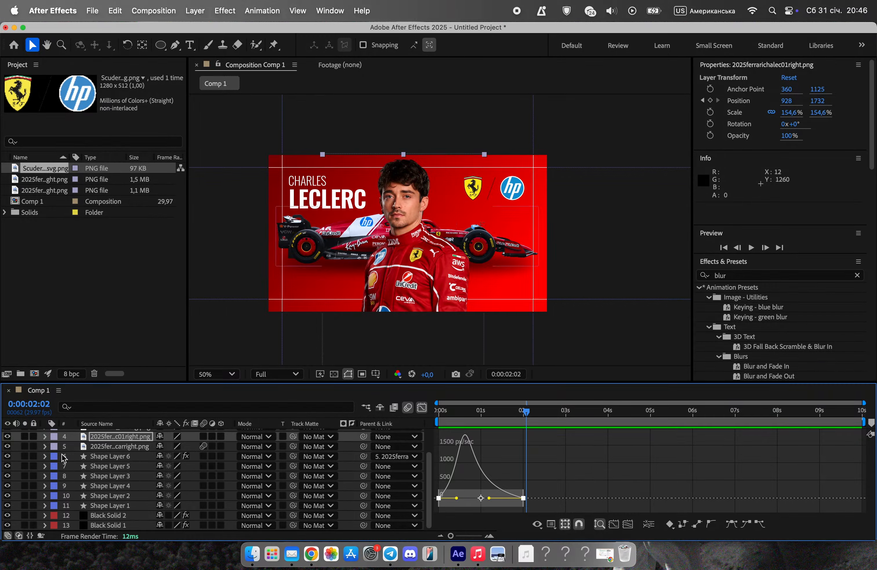
{"action": "left_click", "coordinate": [425, 408]}
Select the Charles and leclerc text layers at 0:00:01:25 and open Animation Composer 3 beside the composition view.
{"action": "left_click_drag", "start_coordinate": [442, 411], "coordinate": [519, 421]}
{"action": "left_click", "coordinate": [272, 144]}
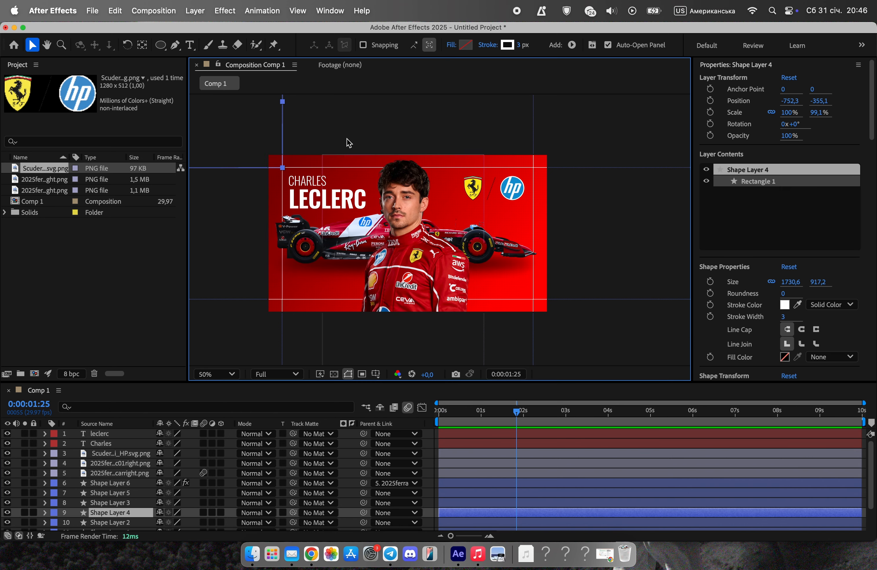
{"action": "left_click", "coordinate": [349, 142]}
{"action": "left_click", "coordinate": [317, 189]}
{"action": "left_click", "coordinate": [320, 200], "text": "shift"}
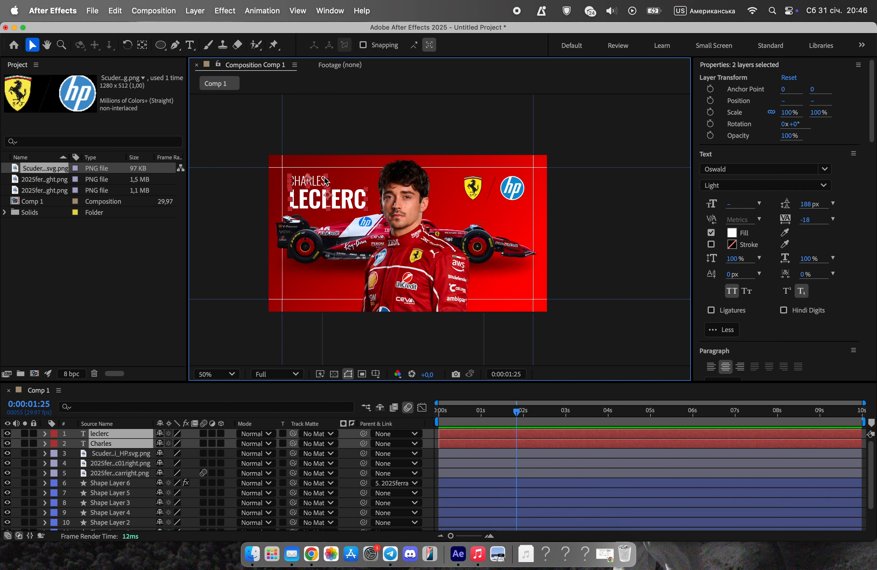
{"action": "left_click", "coordinate": [333, 13]}
{"action": "left_click", "coordinate": [509, 117]}
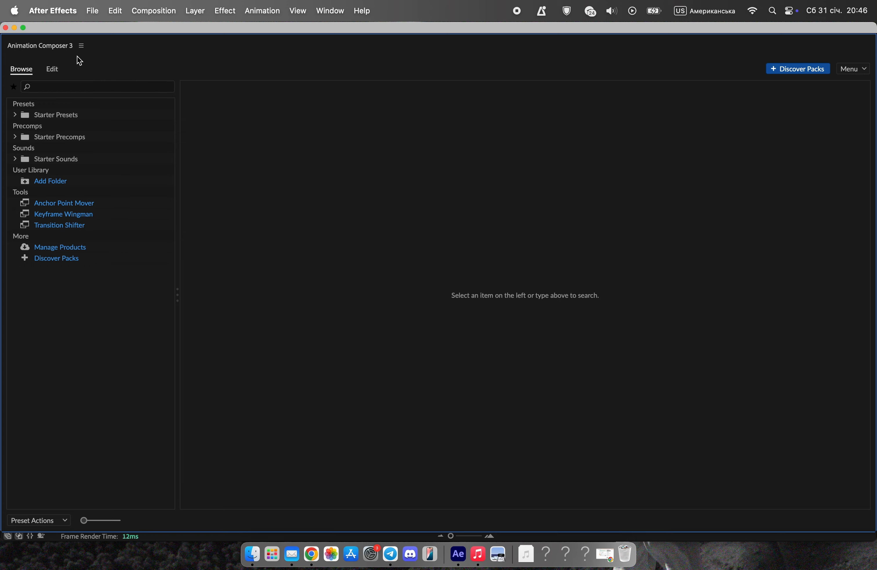
{"action": "left_click_drag", "start_coordinate": [43, 49], "coordinate": [680, 227]}
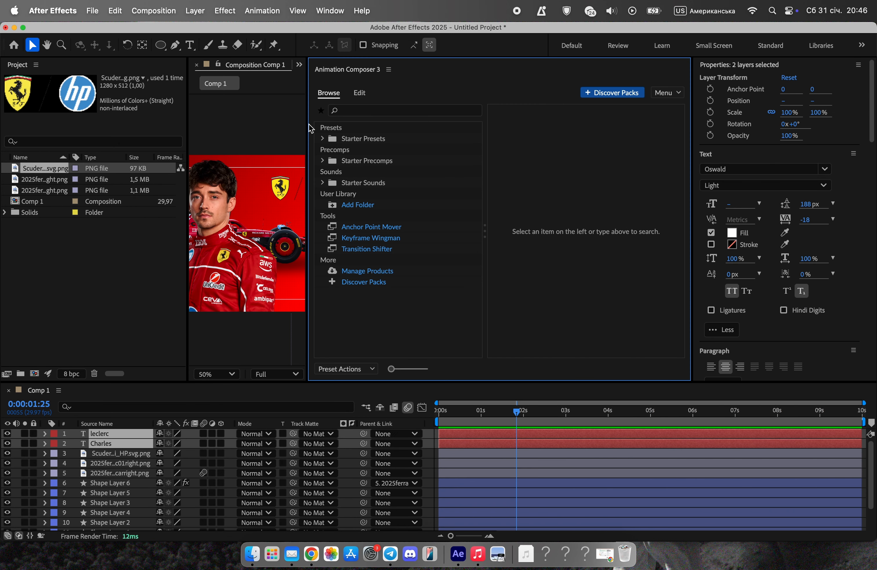
{"action": "left_click_drag", "start_coordinate": [307, 127], "coordinate": [486, 133]}
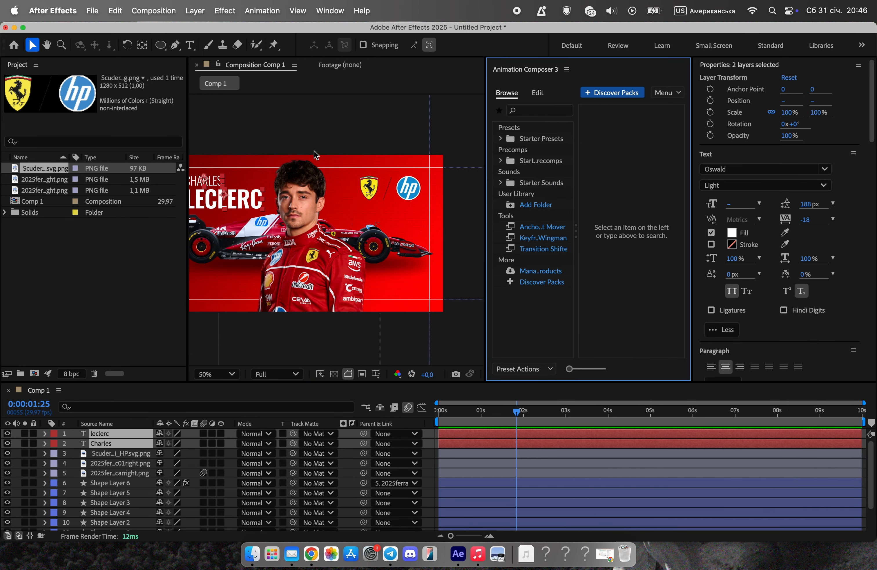
{"action": "left_click_drag", "start_coordinate": [315, 150], "coordinate": [342, 165]}
Apply a text transition from the Starter Presets to both selected name layers as an In animation.
{"action": "left_click", "coordinate": [500, 139]}
{"action": "left_click", "coordinate": [547, 137]}
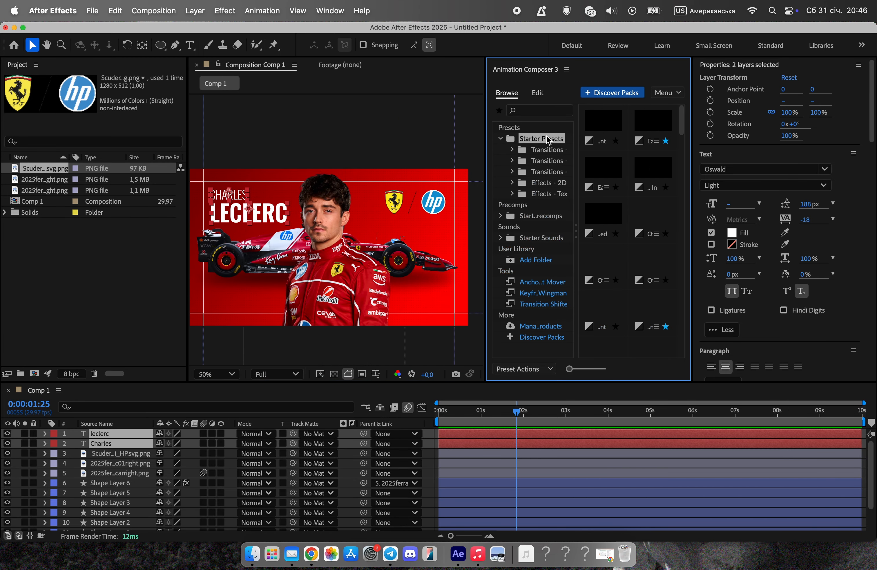
{"action": "left_click", "coordinate": [547, 172]}
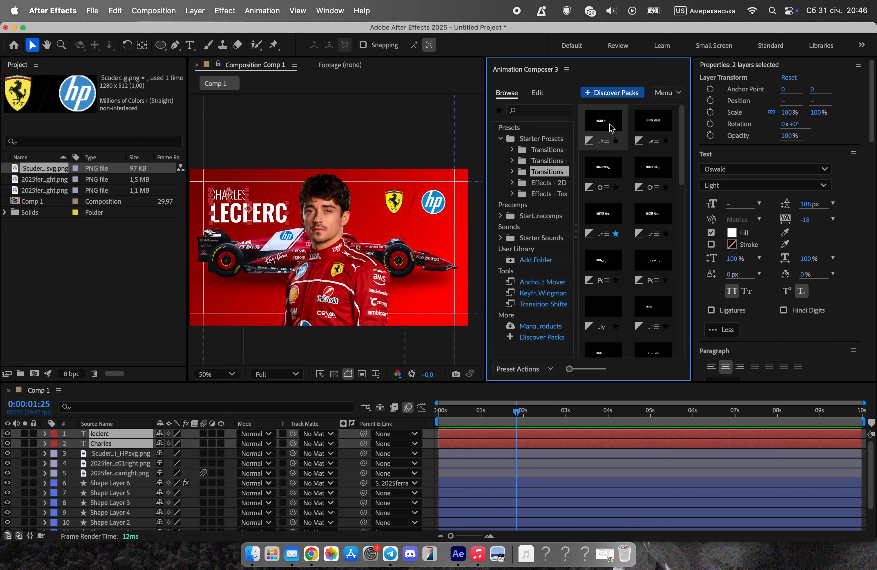
{"action": "mouse_move", "coordinate": [653, 137]}
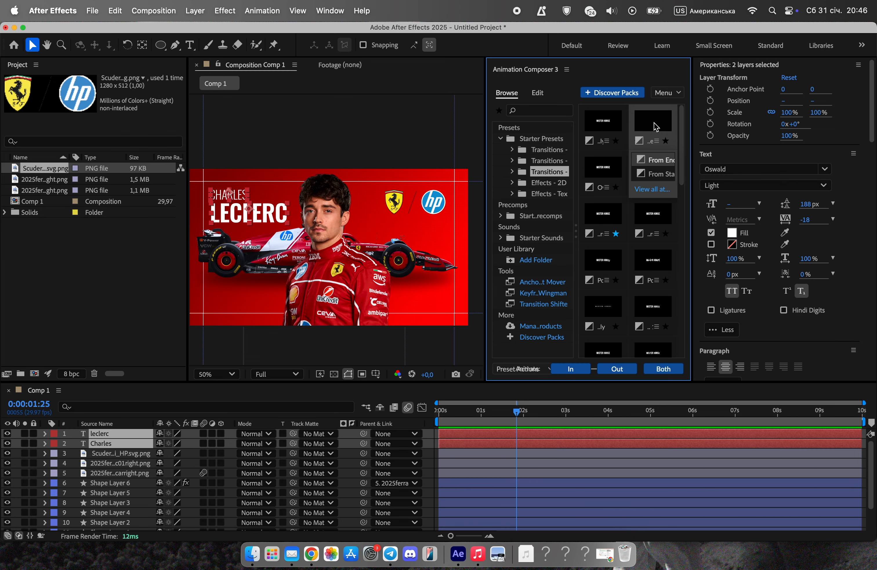
{"action": "left_click", "coordinate": [589, 369]}
Close Animation Composer 3 and the Effect Controls to restore the full composition view.
{"action": "right_click", "coordinate": [109, 73]}
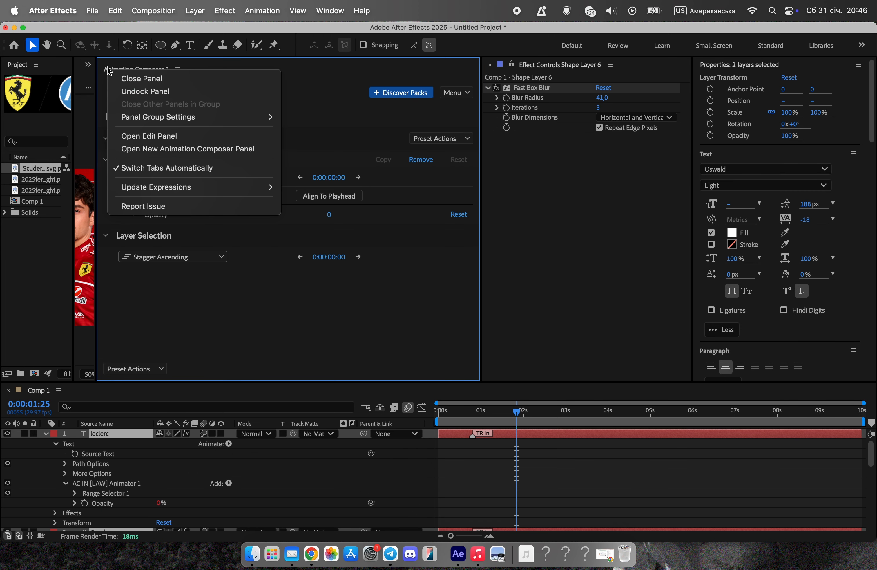
{"action": "left_click", "coordinate": [126, 78]}
{"action": "left_click", "coordinate": [490, 65]}
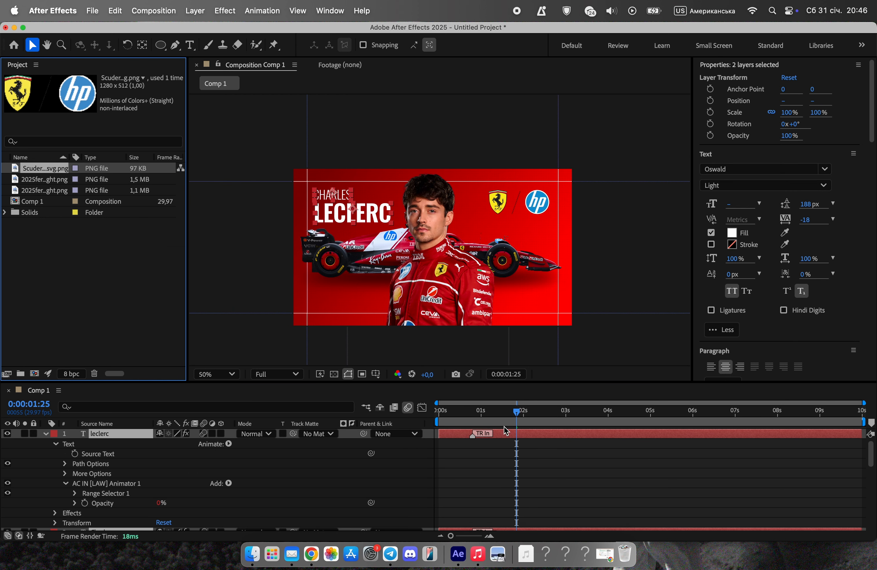
Move the TR In markers of both text layers to just after 0:00:02:00 and preview the name animation.
{"action": "left_click", "coordinate": [48, 433]}
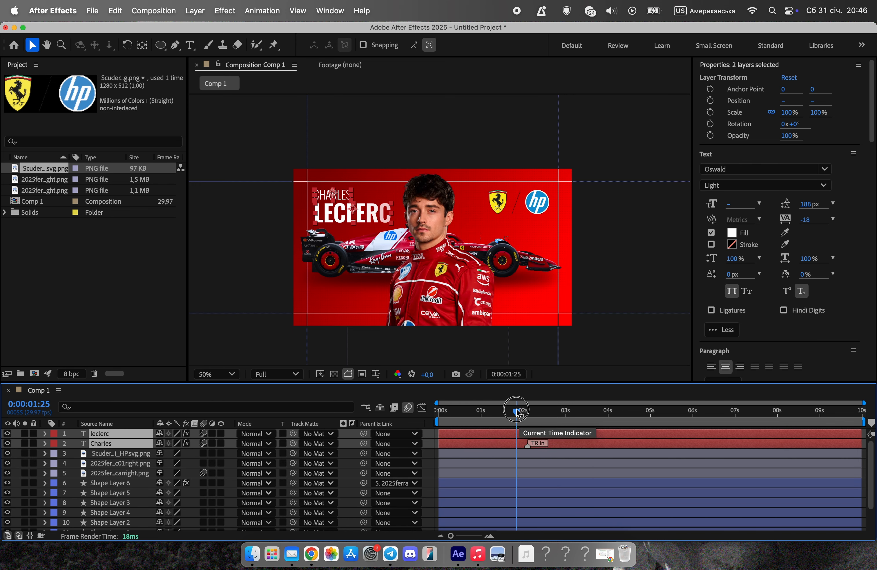
{"action": "left_click_drag", "start_coordinate": [516, 411], "coordinate": [439, 411]}
{"action": "key", "text": "space"}
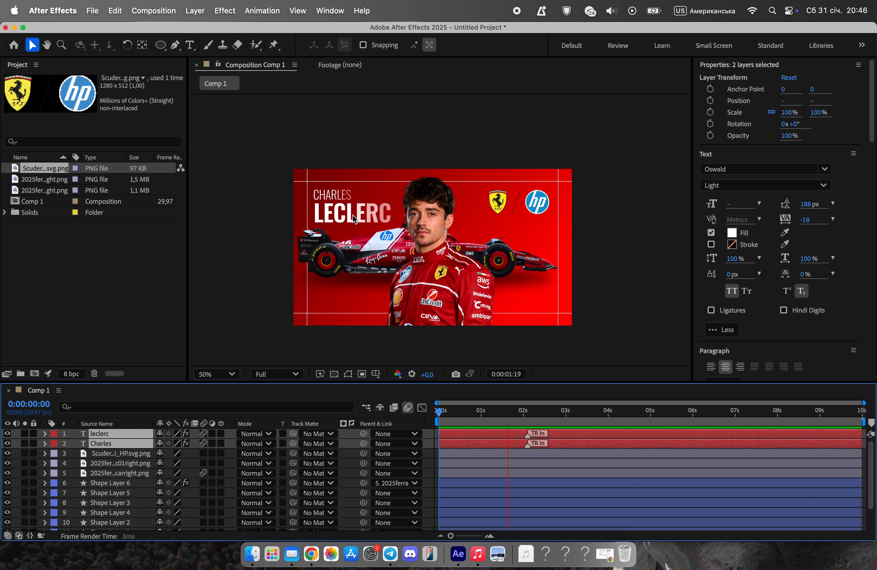
{"action": "key", "text": "space"}
{"action": "left_click_drag", "start_coordinate": [571, 413], "coordinate": [434, 415]}
{"action": "key", "text": "space"}
Add a new camera to the composition and place it above all other layers.
{"action": "right_click", "coordinate": [277, 137]}
{"action": "right_click", "coordinate": [401, 123]}
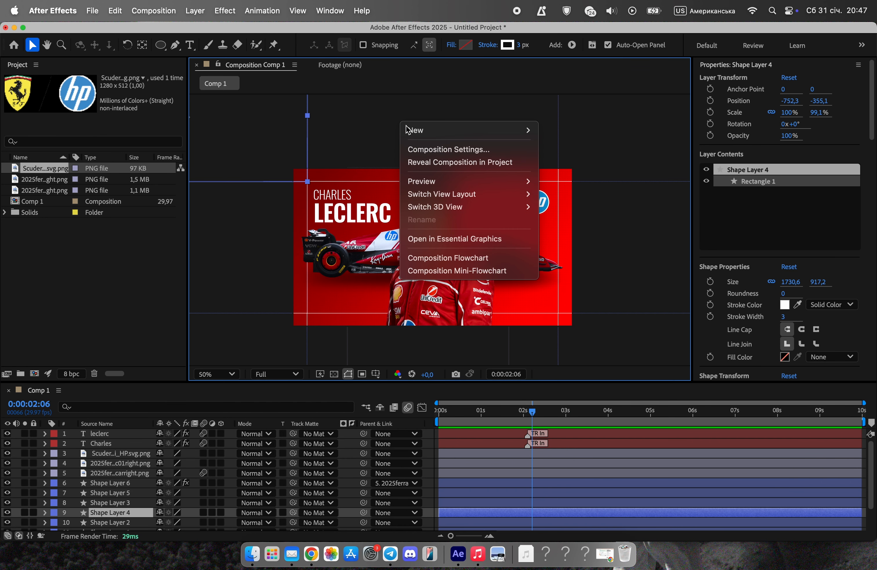
{"action": "mouse_move", "coordinate": [414, 130]}
{"action": "left_click", "coordinate": [579, 191]}
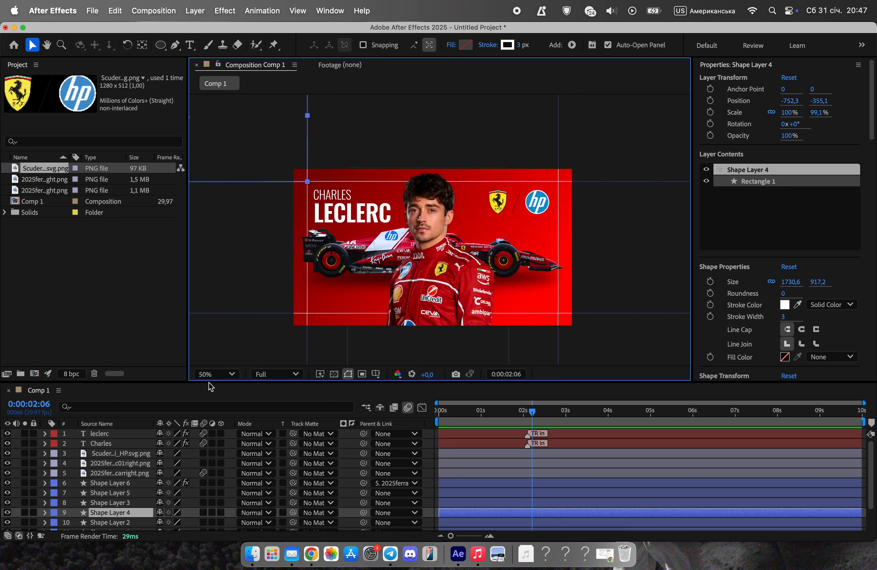
{"action": "left_click", "coordinate": [612, 407]}
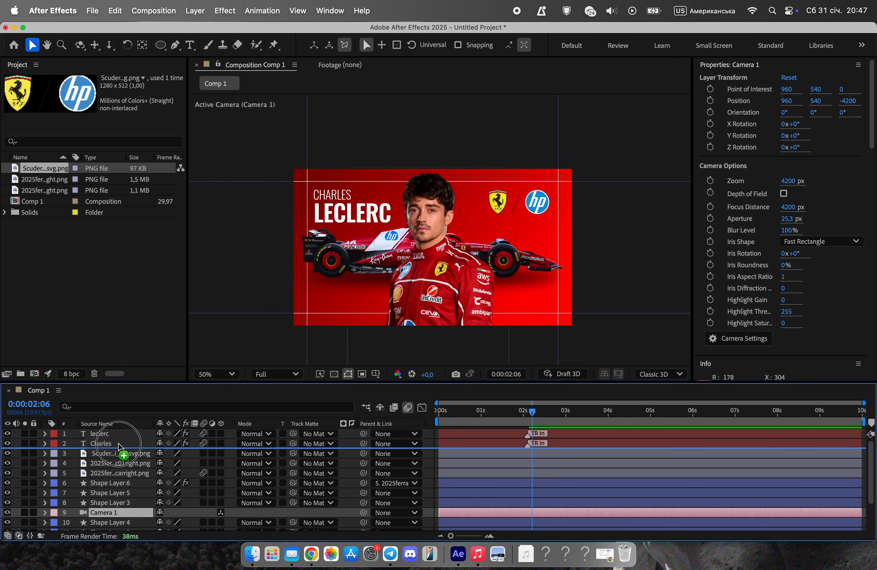
{"action": "scroll", "coordinate": [122, 502], "scroll_direction": "up", "scroll_amount": 1}
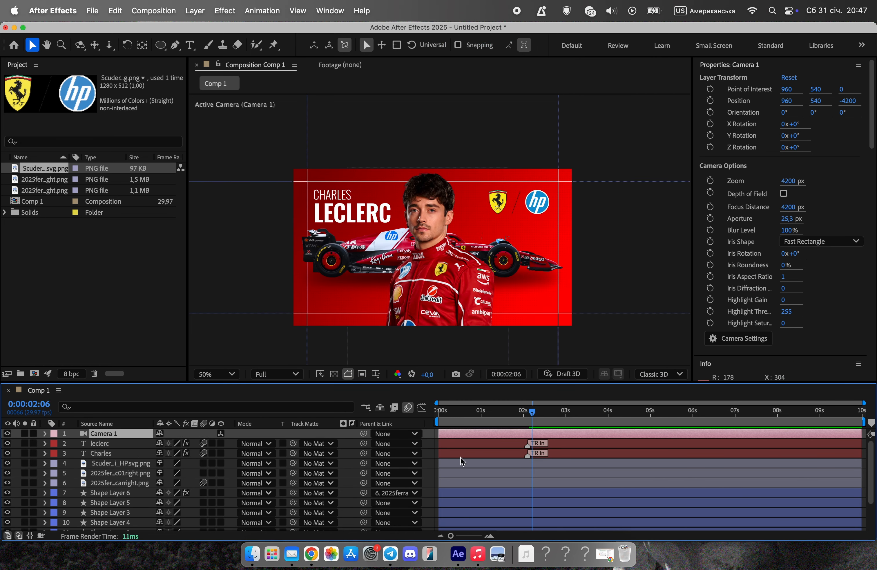
Create a null object and parent the camera to it.
{"action": "right_click", "coordinate": [427, 151]}
{"action": "mouse_move", "coordinate": [447, 160]}
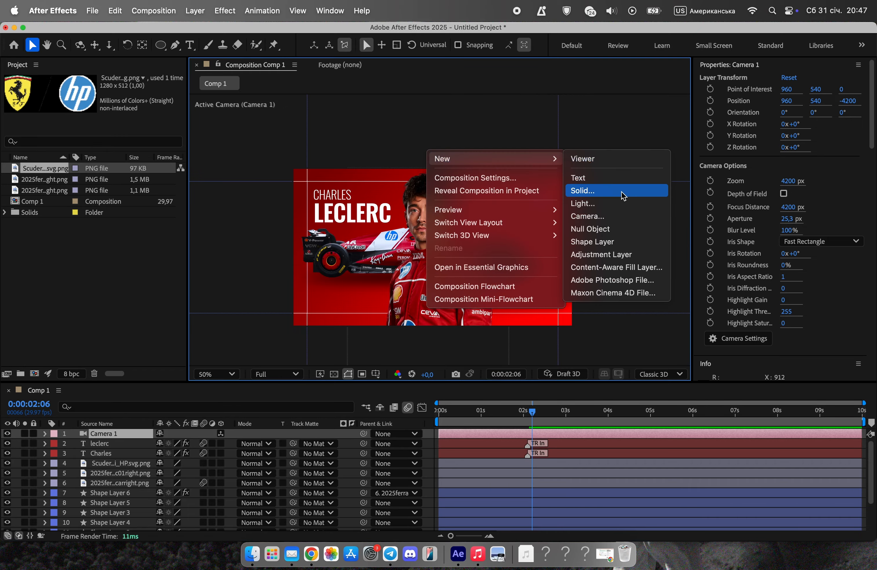
{"action": "left_click", "coordinate": [614, 228]}
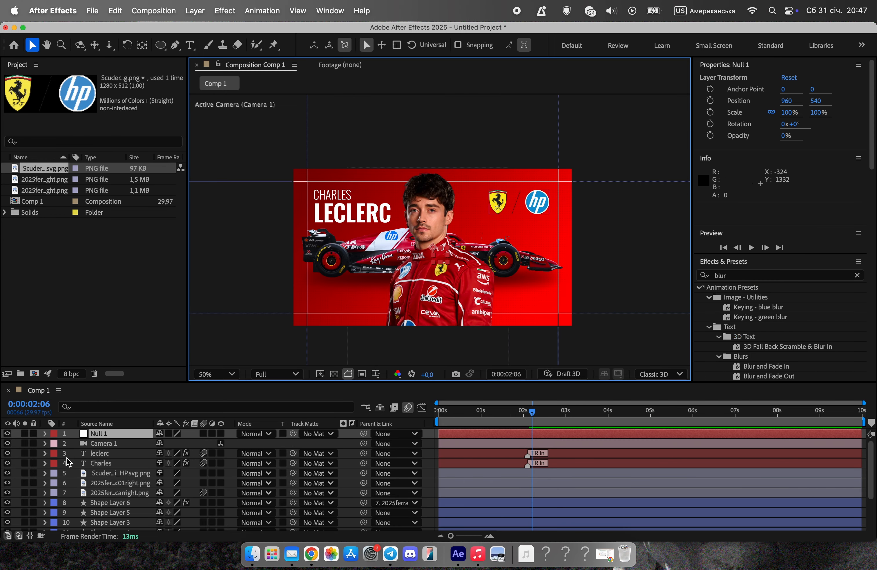
{"action": "left_click", "coordinate": [106, 442]}
{"action": "left_click_drag", "start_coordinate": [320, 448], "coordinate": [111, 434]}
Enable 3D for the text, image, shape and background layers beneath the camera, accepting the warning about effects.
{"action": "left_click", "coordinate": [121, 453]}
{"action": "scroll", "coordinate": [120, 466], "scroll_direction": "down", "scroll_amount": 3}
{"action": "left_click", "coordinate": [122, 526], "text": "shift"}
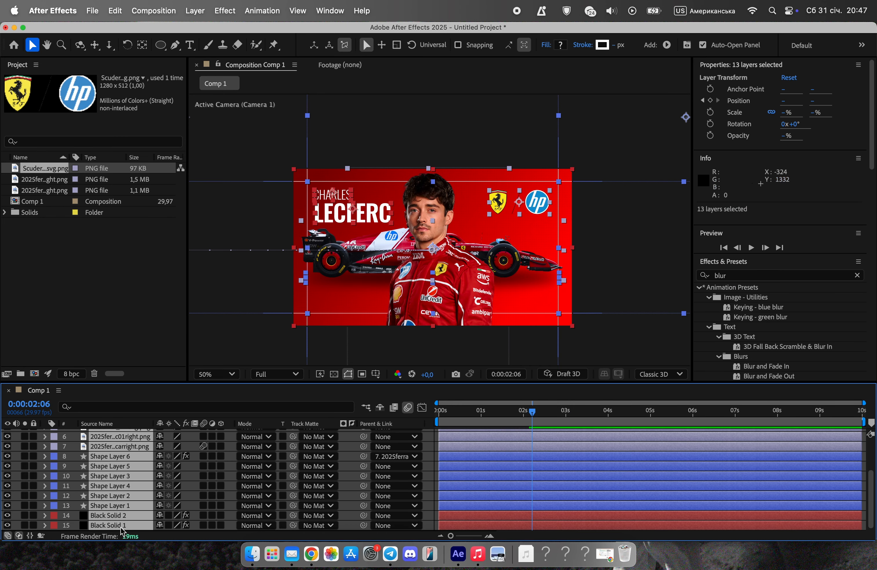
{"action": "left_click", "coordinate": [222, 487]}
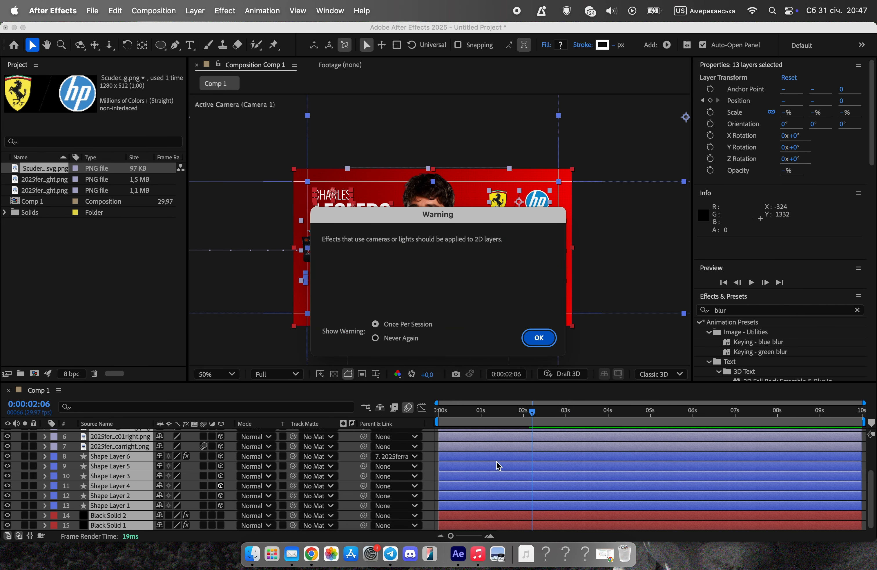
{"action": "left_click", "coordinate": [538, 337]}
Make Null 1 a 3D layer and expand its Transform properties.
{"action": "scroll", "coordinate": [115, 488], "scroll_direction": "up", "scroll_amount": 3}
{"action": "left_click", "coordinate": [125, 437]}
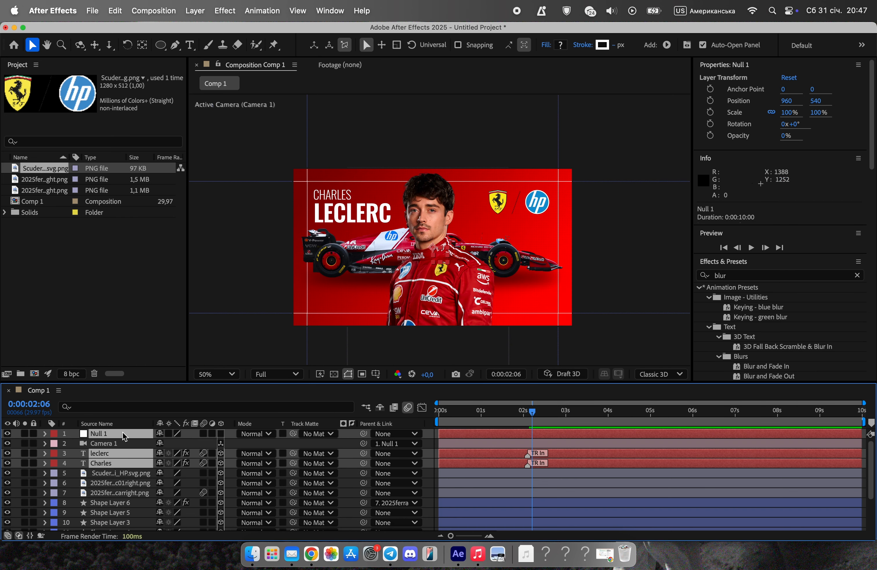
{"action": "left_click", "coordinate": [45, 434]}
{"action": "left_click", "coordinate": [56, 443]}
{"action": "scroll", "coordinate": [101, 455], "scroll_direction": "down", "scroll_amount": 1}
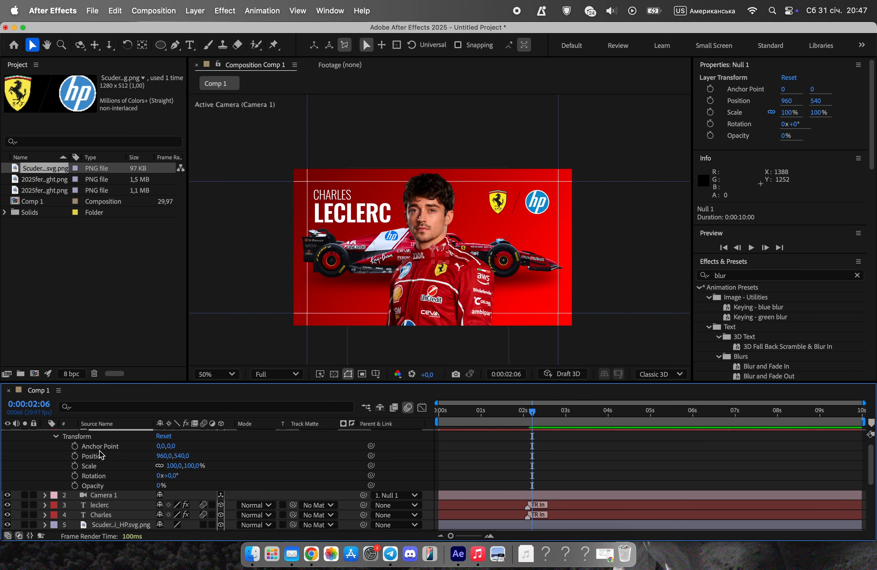
{"action": "scroll", "coordinate": [217, 473], "scroll_direction": "up", "scroll_amount": 1}
{"action": "left_click", "coordinate": [221, 433]}
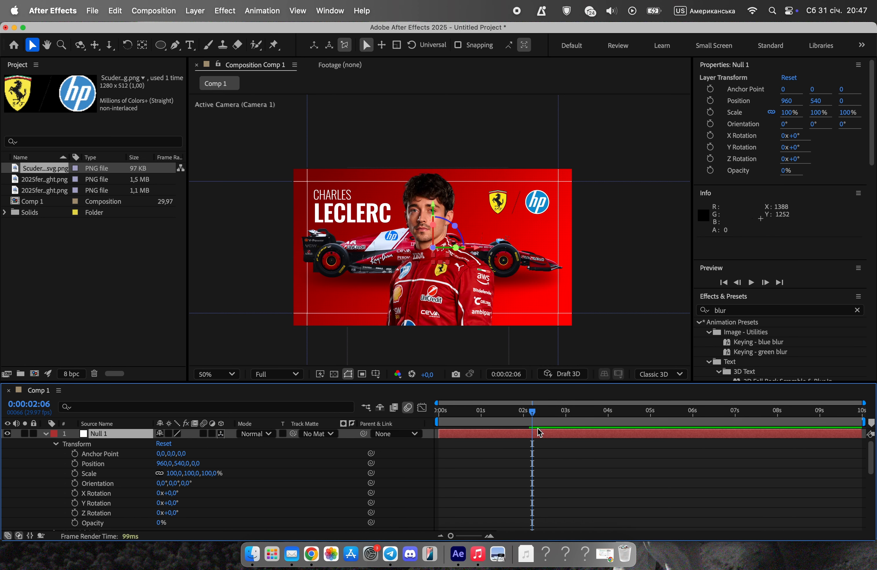
Keyframe Null 1's Position at 0:00:02:00, and at 0:00:00:00 set its Z position to 2617.
{"action": "left_click_drag", "start_coordinate": [519, 414], "coordinate": [525, 420]}
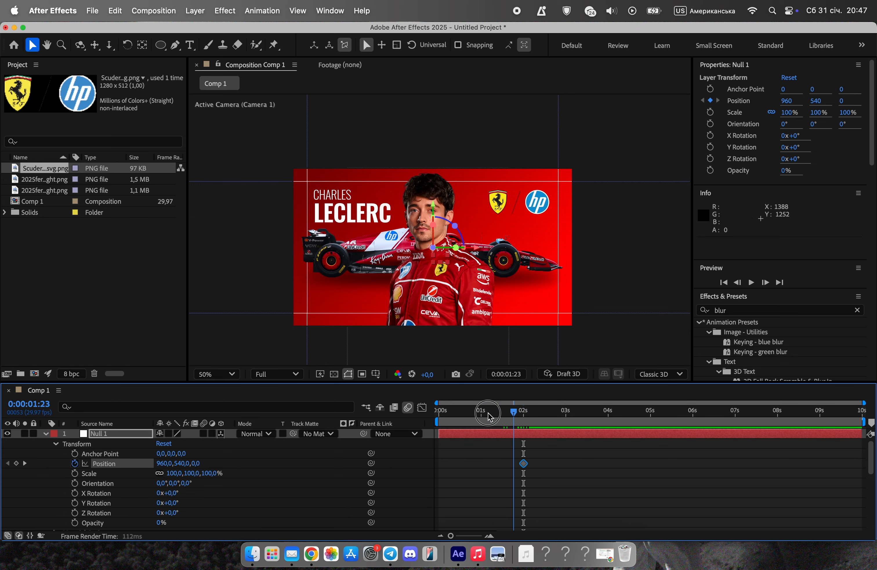
{"action": "left_click_drag", "start_coordinate": [490, 416], "coordinate": [404, 427]}
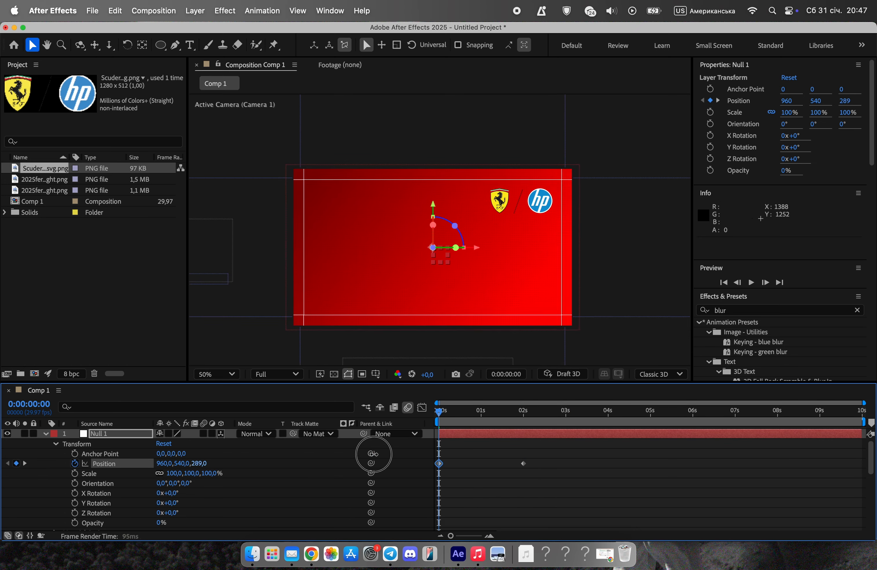
{"action": "left_click_drag", "start_coordinate": [197, 463], "coordinate": [709, 481]}
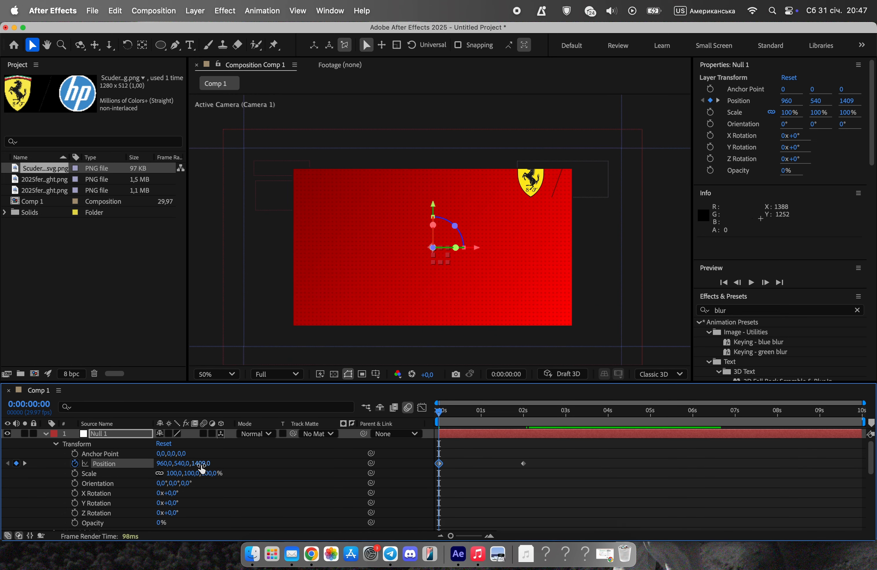
{"action": "left_click_drag", "start_coordinate": [202, 464], "coordinate": [496, 462]}
{"action": "left_click_drag", "start_coordinate": [203, 465], "coordinate": [497, 456]}
Apply Easy Ease to both Null 1 Position keyframes and reshape their speed graph into a sharper peak near 1 second.
{"action": "left_click_drag", "start_coordinate": [604, 462], "coordinate": [378, 473]}
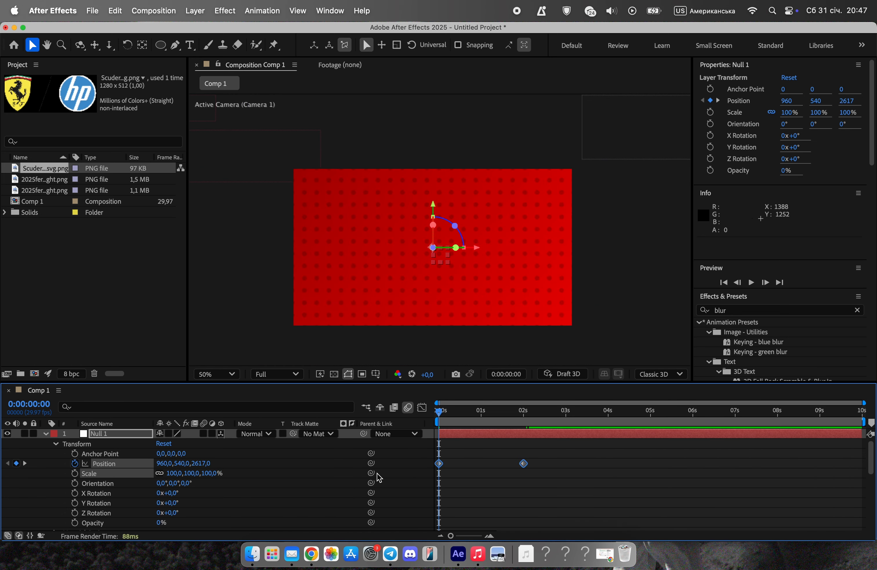
{"action": "right_click", "coordinate": [439, 465]}
{"action": "mouse_move", "coordinate": [492, 526]}
{"action": "left_click", "coordinate": [599, 450]}
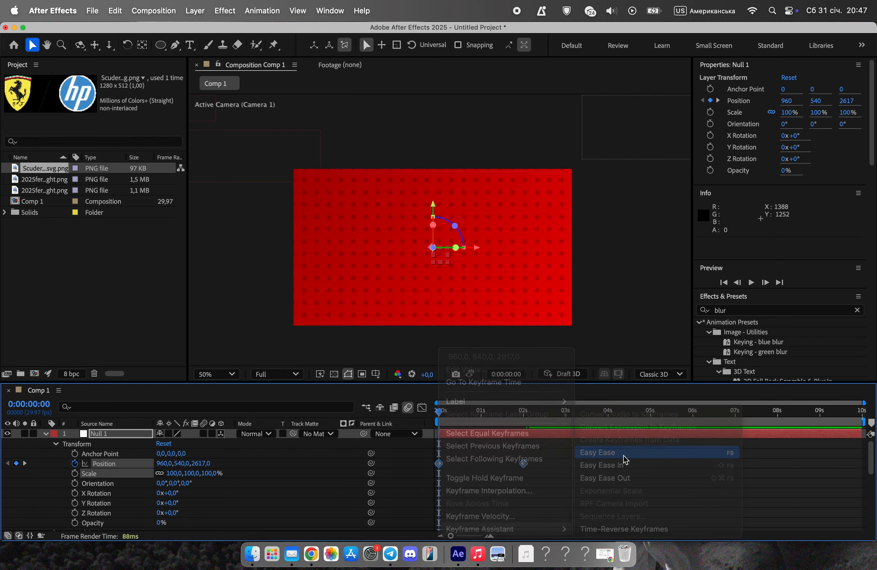
{"action": "left_click", "coordinate": [422, 407]}
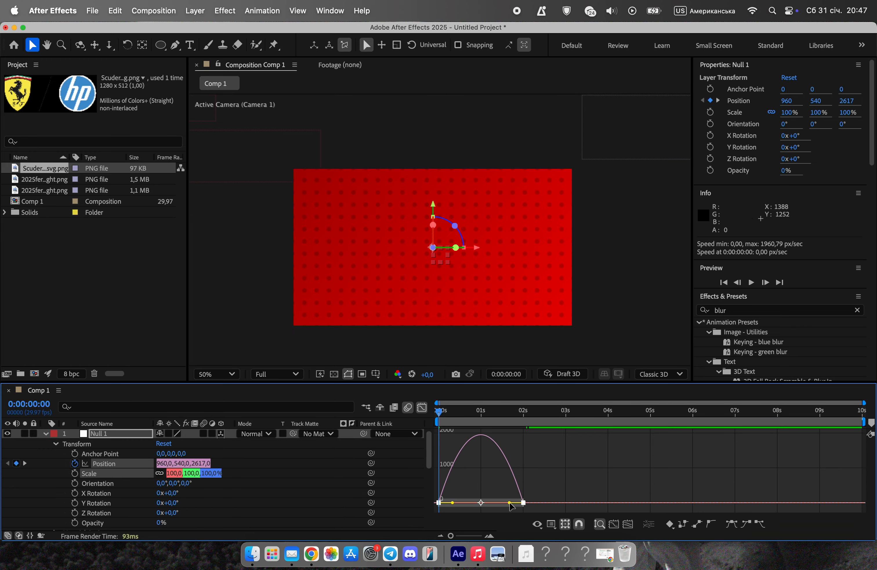
{"action": "left_click_drag", "start_coordinate": [509, 503], "coordinate": [463, 503]}
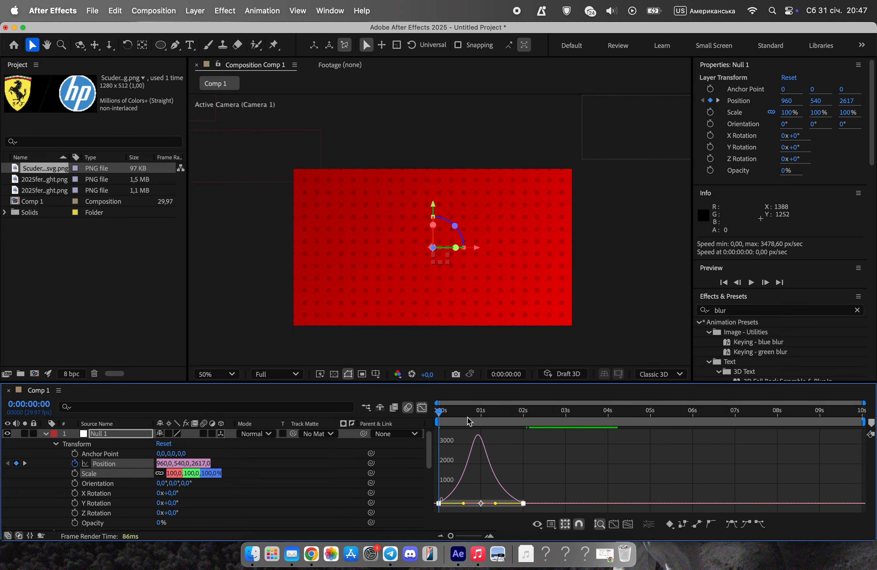
Preview the camera movement and collapse Null 1's properties.
{"action": "key", "text": "space"}
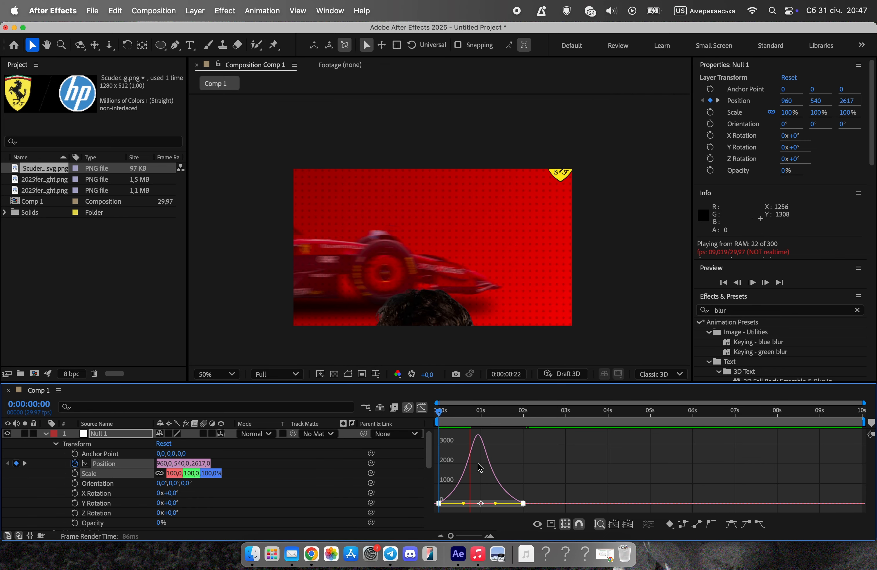
{"action": "left_click", "coordinate": [46, 435]}
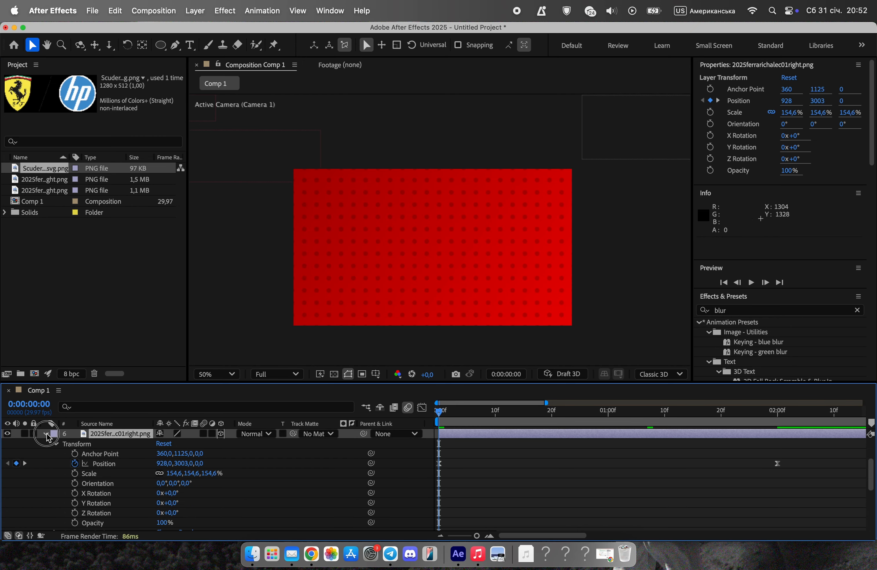
{"action": "left_click", "coordinate": [47, 434]}
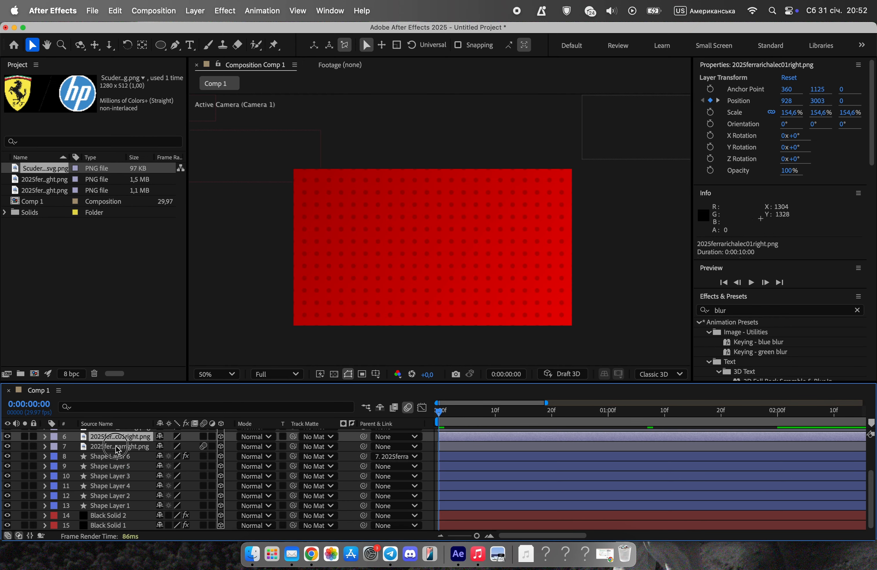
Try the car image layer above the Leclerc image layer, check it at 0:00:01:00, and restore the original layer order.
{"action": "left_click", "coordinate": [116, 447]}
{"action": "scroll", "coordinate": [121, 475], "scroll_direction": "up", "scroll_amount": 3}
{"action": "left_click", "coordinate": [121, 475]}
{"action": "left_click", "coordinate": [123, 490]}
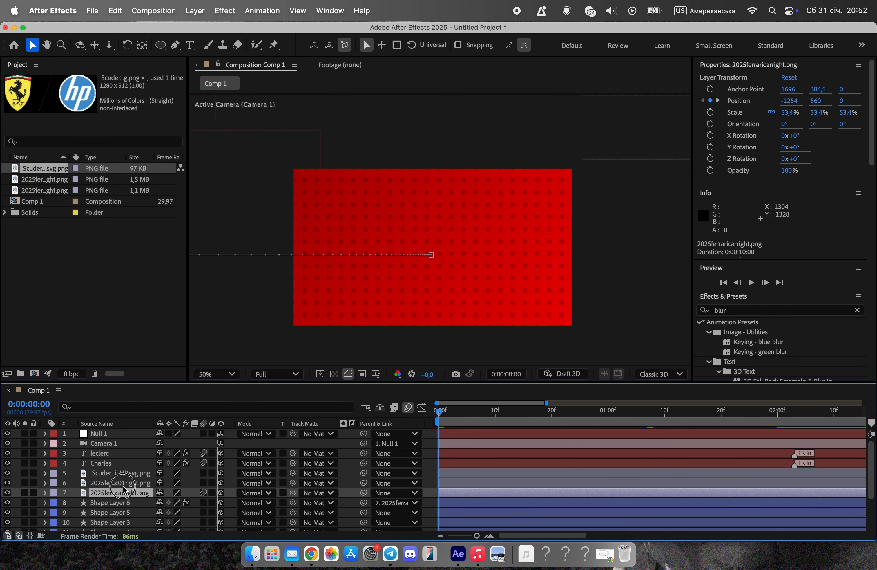
{"action": "left_click", "coordinate": [110, 485]}
{"action": "left_click_drag", "start_coordinate": [70, 492], "coordinate": [102, 485]}
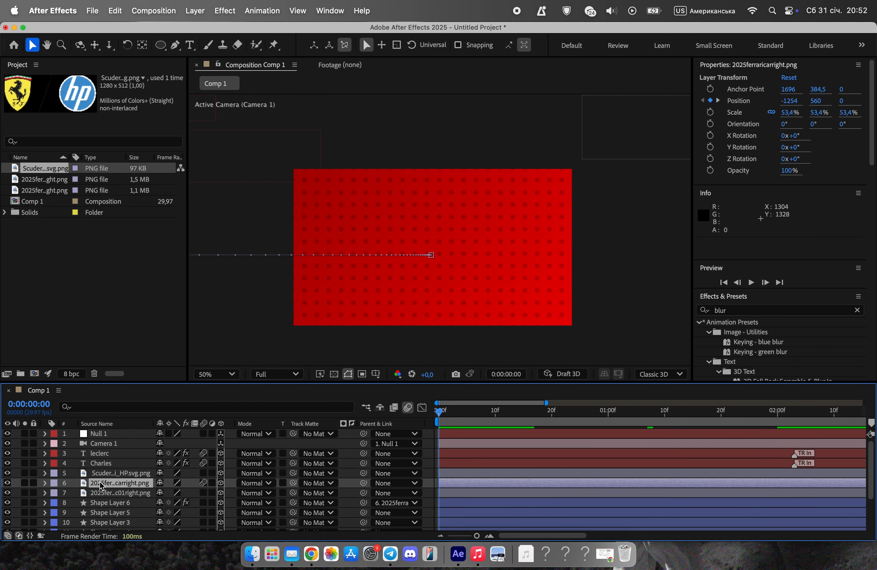
{"action": "left_click_drag", "start_coordinate": [544, 409], "coordinate": [607, 409]}
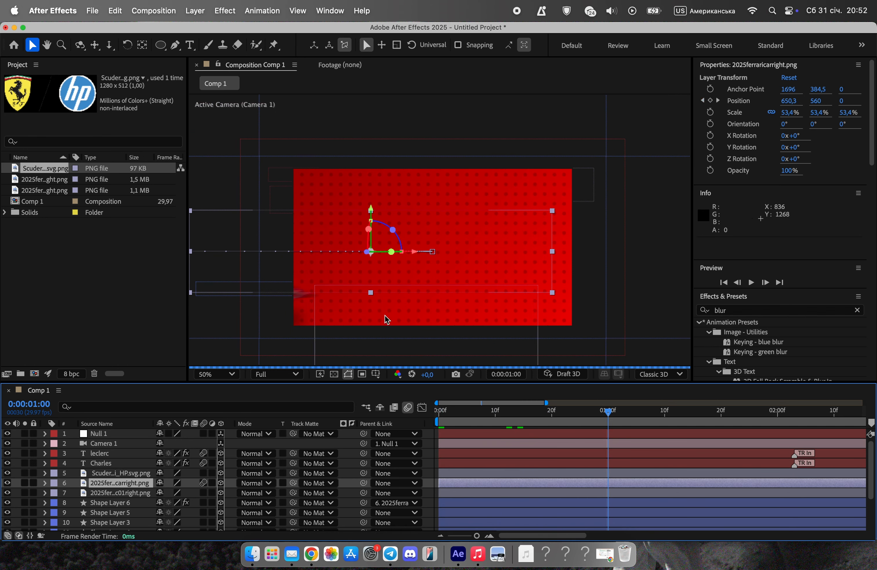
{"action": "left_click_drag", "start_coordinate": [126, 483], "coordinate": [129, 499]}
Set the Leclerc image layer's Z position to -30 at its 0:00:00:00 Position keyframe.
{"action": "left_click", "coordinate": [132, 484]}
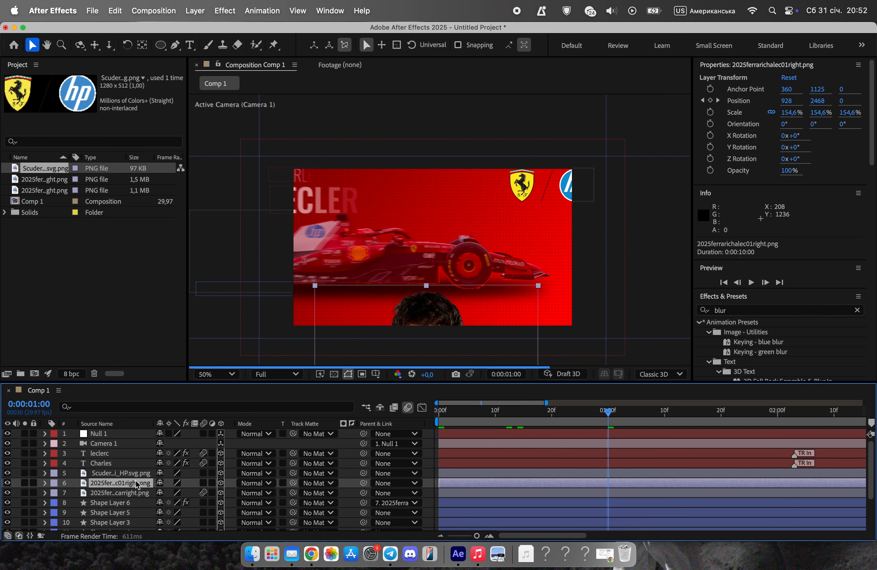
{"action": "left_click", "coordinate": [47, 483]}
{"action": "left_click_drag", "start_coordinate": [475, 421], "coordinate": [439, 420]}
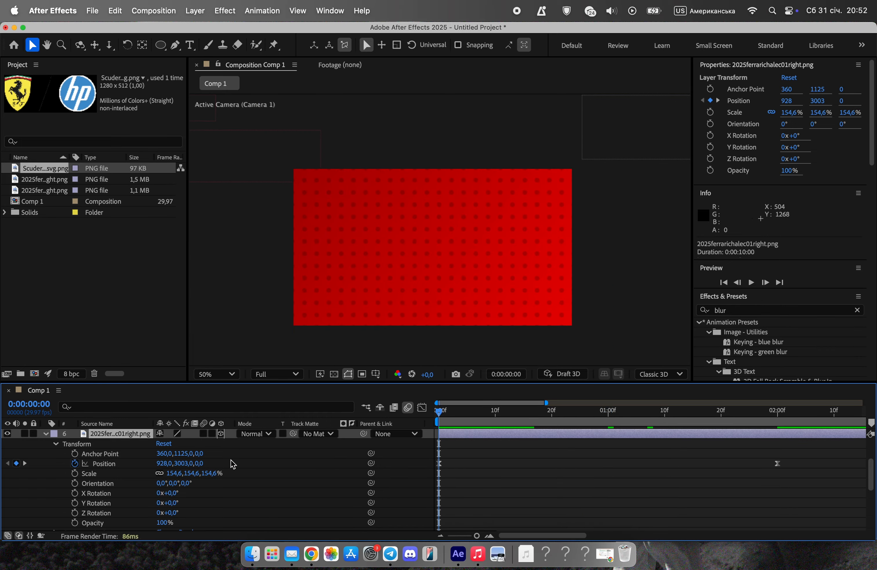
{"action": "left_click_drag", "start_coordinate": [200, 463], "coordinate": [183, 465]}
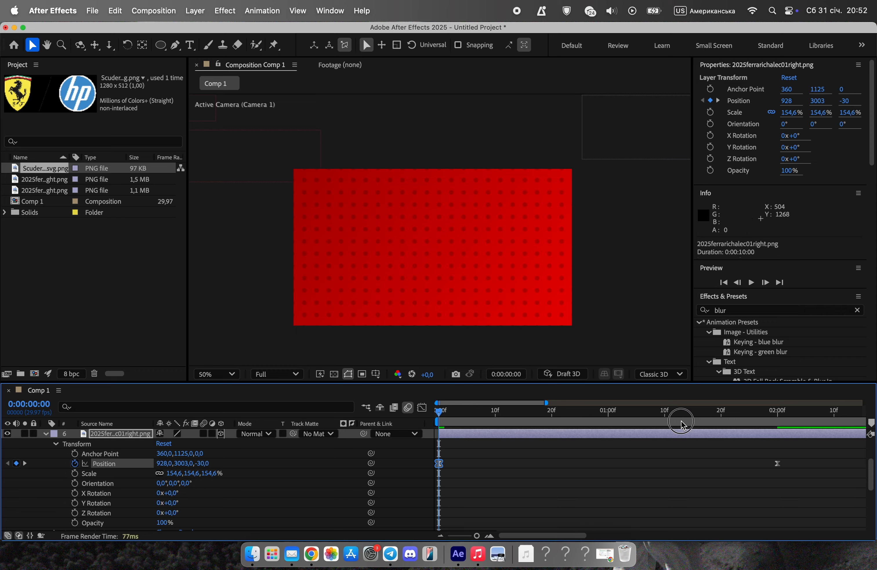
Enter a new Z position for the Leclerc image at its 0:00:02:00 Position keyframe.
{"action": "left_click_drag", "start_coordinate": [682, 424], "coordinate": [778, 429]}
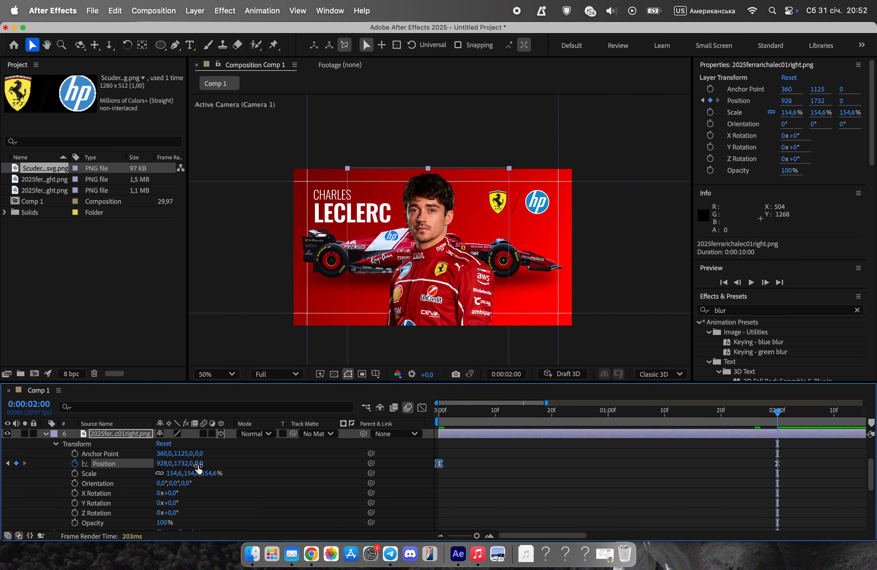
{"action": "left_click", "coordinate": [585, 420]}
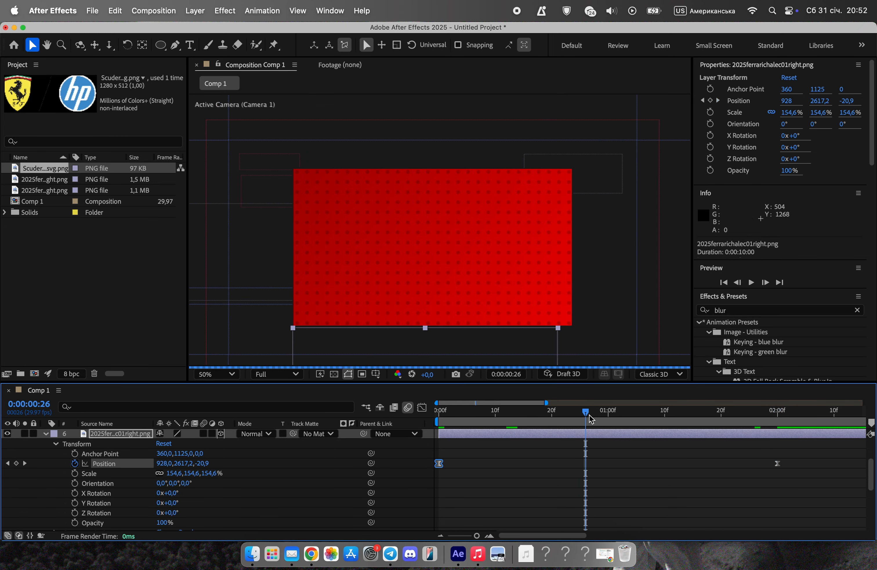
{"action": "left_click", "coordinate": [653, 419]}
{"action": "left_click_drag", "start_coordinate": [653, 420], "coordinate": [777, 424]}
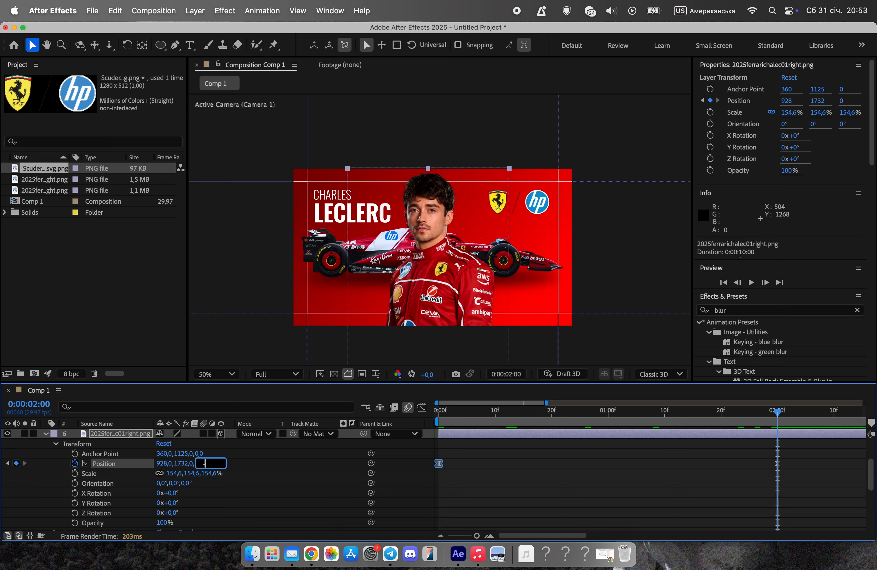
{"action": "key", "text": "Return"}
Preview the animation and examine the car and Leclerc image up close around 0:00:01:02.
{"action": "key", "text": "space"}
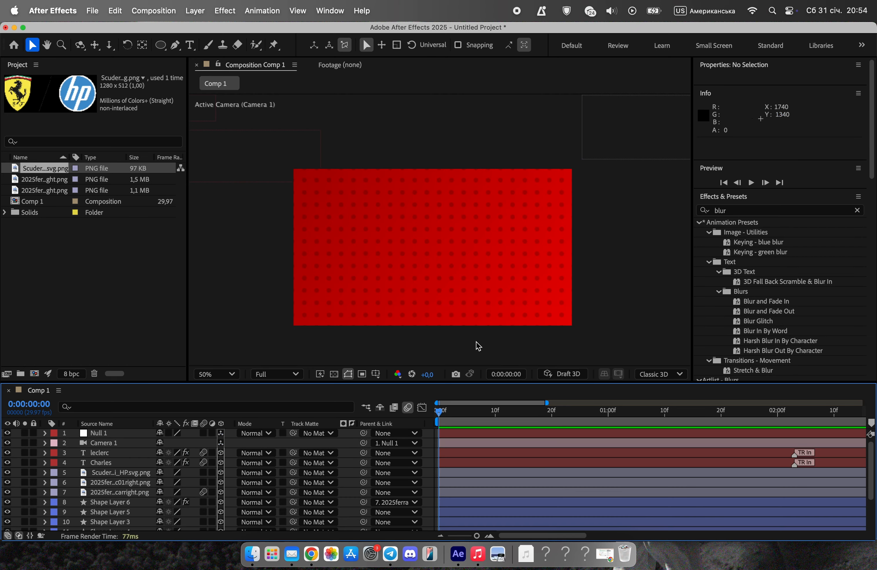
{"action": "key", "text": "space"}
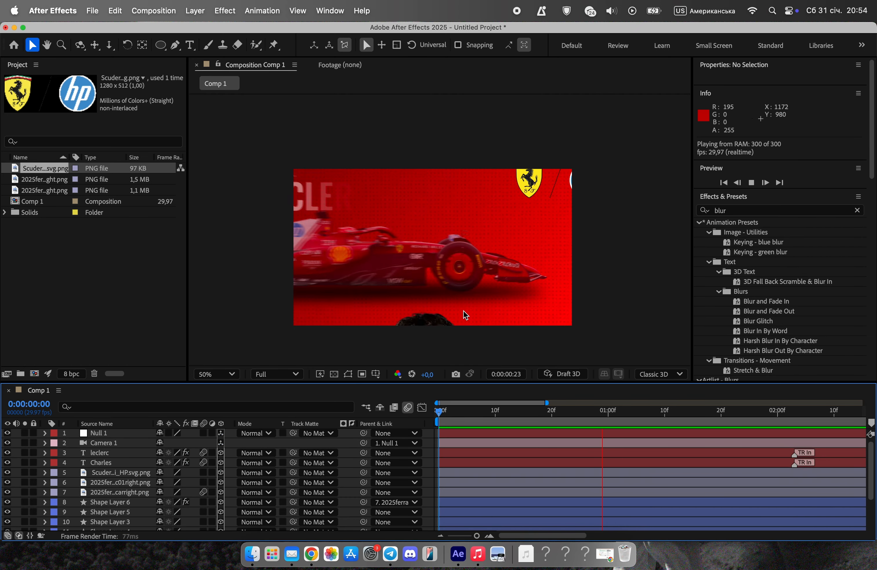
{"action": "key", "text": "space"}
{"action": "scroll", "coordinate": [369, 293], "scroll_direction": "up", "scroll_amount": 2}
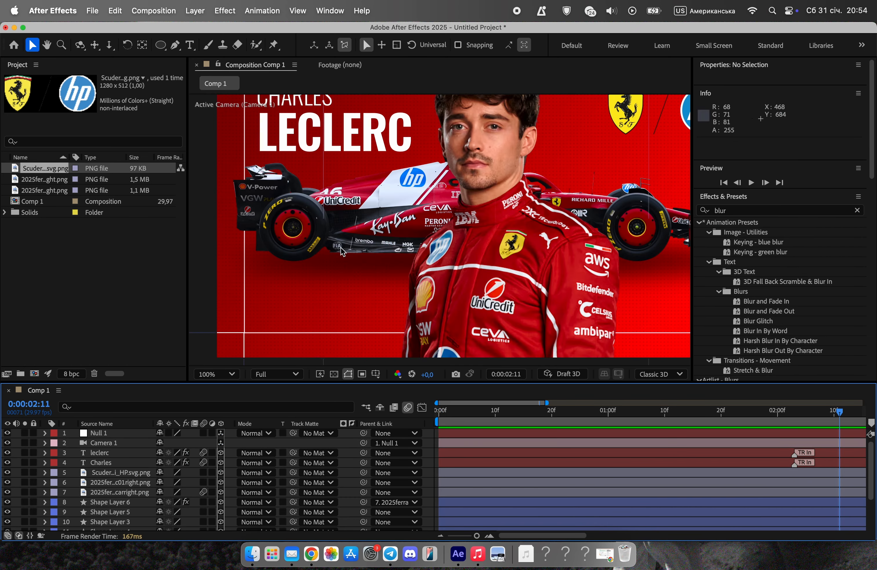
{"action": "left_click_drag", "start_coordinate": [565, 414], "coordinate": [620, 412]}
Pre-compose the car image layer and Shape Layer 6 into a new composition named "Car", moving all attributes into it.
{"action": "left_click", "coordinate": [118, 502]}
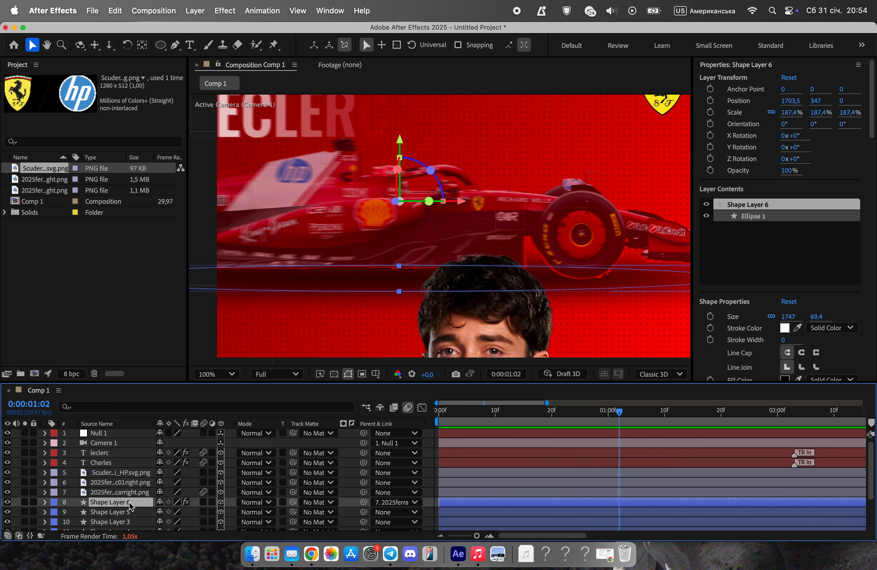
{"action": "left_click", "coordinate": [119, 492]}
{"action": "left_click", "coordinate": [136, 506], "text": "shift"}
{"action": "right_click", "coordinate": [136, 506]}
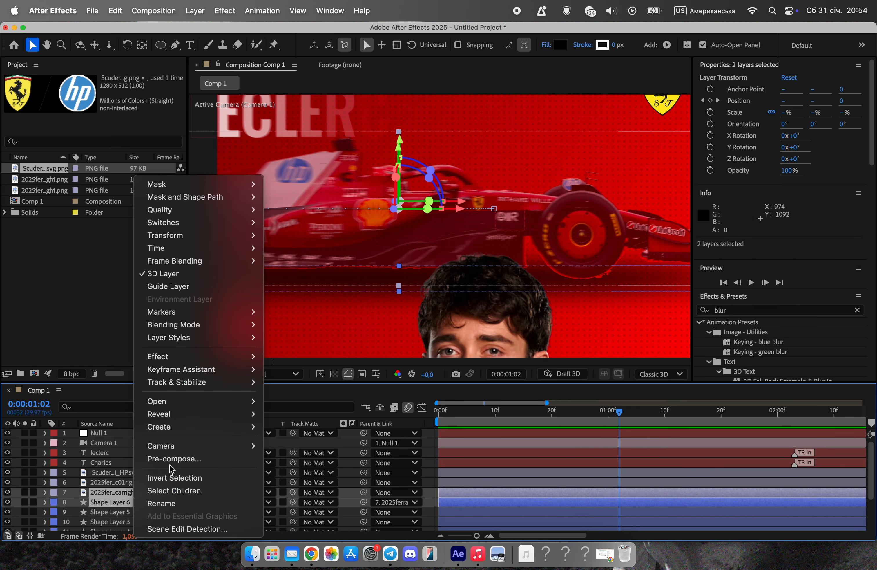
{"action": "left_click", "coordinate": [170, 458]}
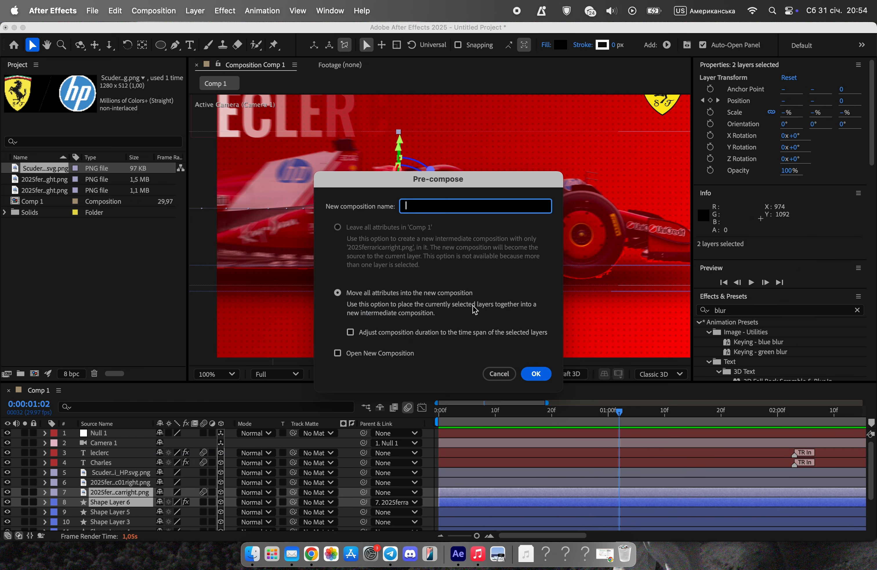
{"action": "left_click", "coordinate": [536, 375]}
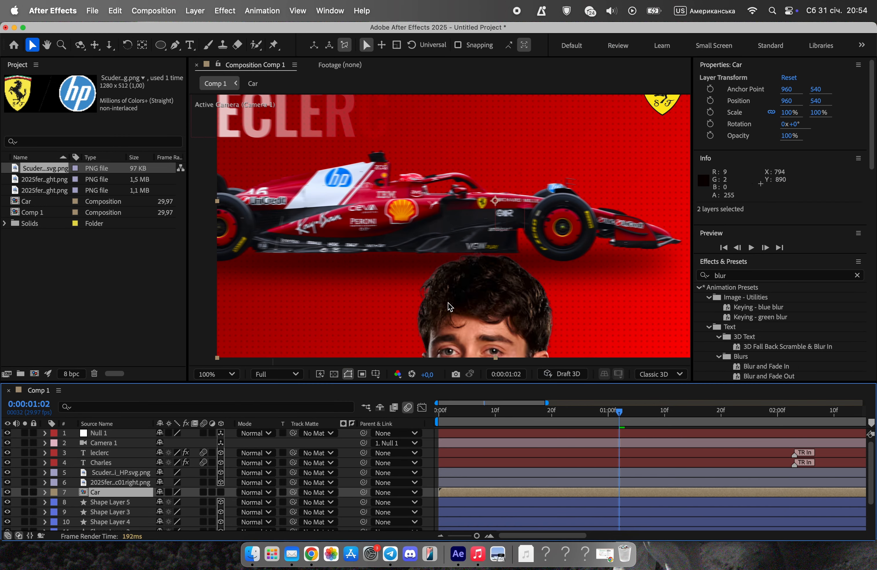
Preview the composition from the start to check the pre-composed car's entrance.
{"action": "scroll", "coordinate": [459, 325], "scroll_direction": "down", "scroll_amount": 2}
{"action": "left_click_drag", "start_coordinate": [622, 416], "coordinate": [394, 436]}
{"action": "key", "text": "space"}
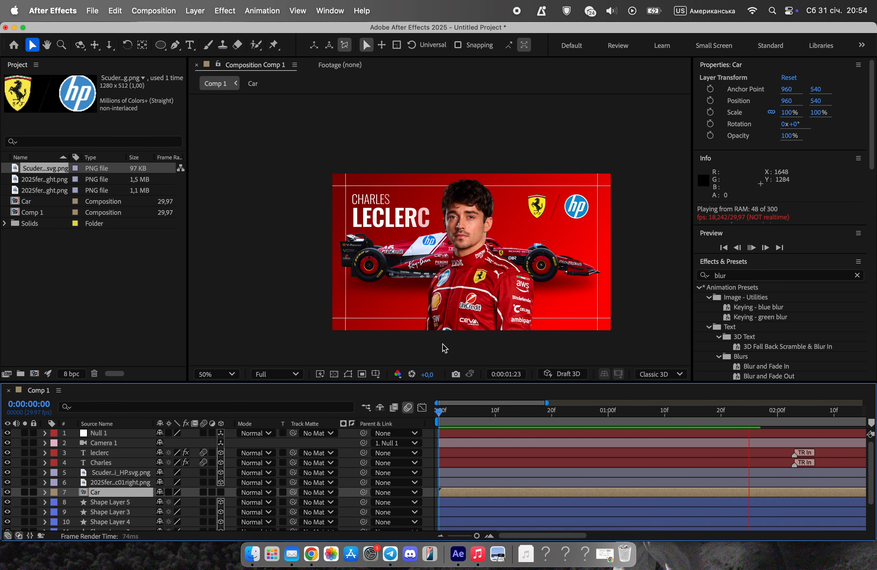
{"action": "key", "text": "space"}
Shift the Car layer 6 frames later in the timeline and preview the animation from the start.
{"action": "left_click_drag", "start_coordinate": [453, 491], "coordinate": [489, 492]}
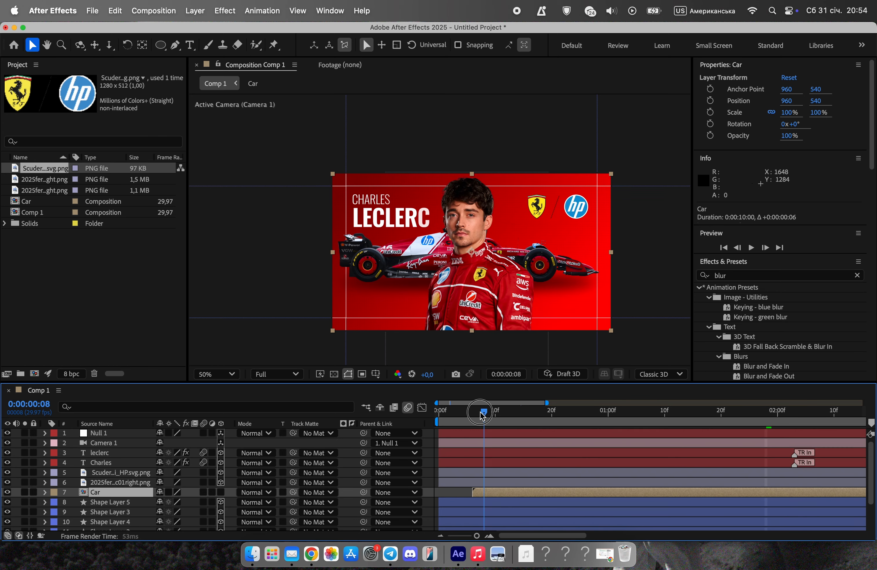
{"action": "key", "text": "space"}
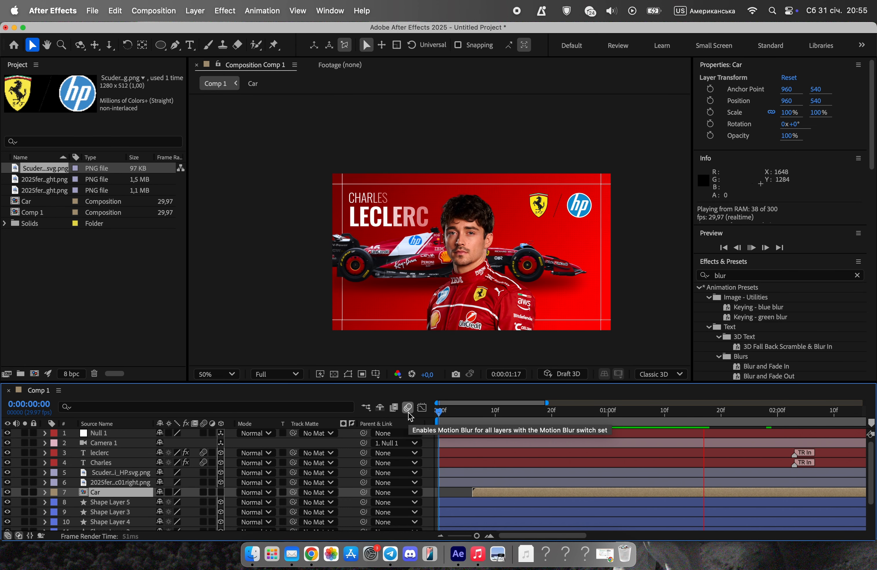
{"action": "key", "text": "space"}
{"action": "left_click_drag", "start_coordinate": [478, 415], "coordinate": [440, 417]}
{"action": "key", "text": "space"}
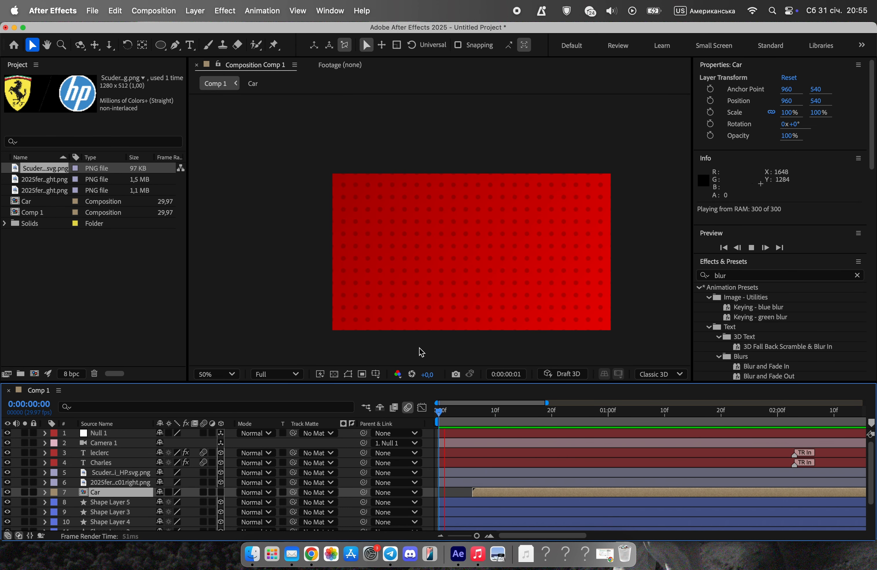